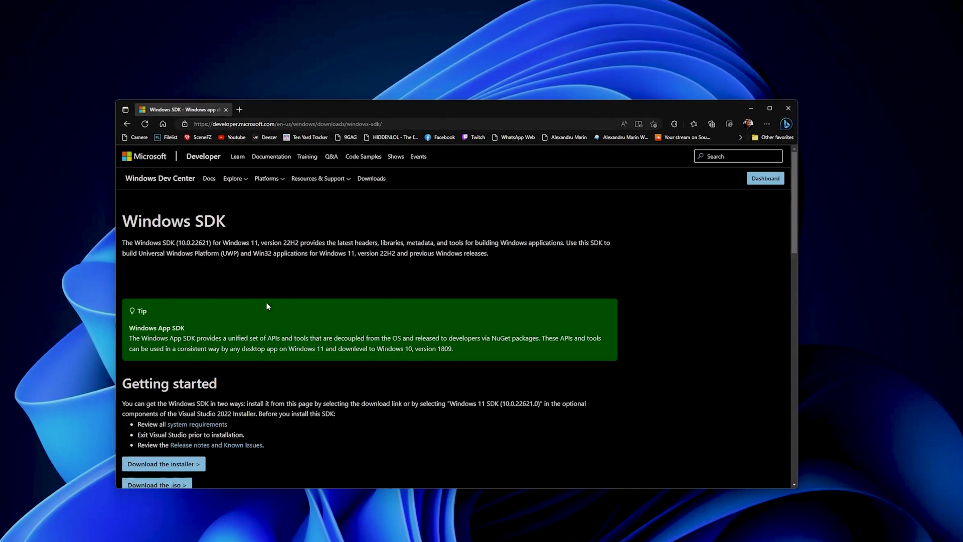
# Scroll down the Windows SDK page to the 'Download the installer' link
pyautogui.scroll(-1, 254, 375)
# Download and run winsdksetup, choosing to download the SDK for a separate computer
pyautogui.click(203, 412)
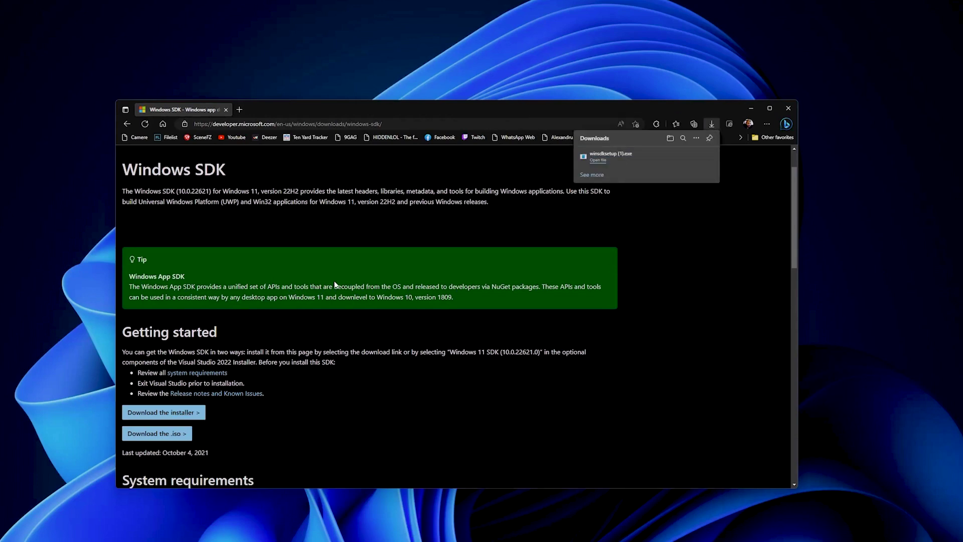
pyautogui.click(615, 159)
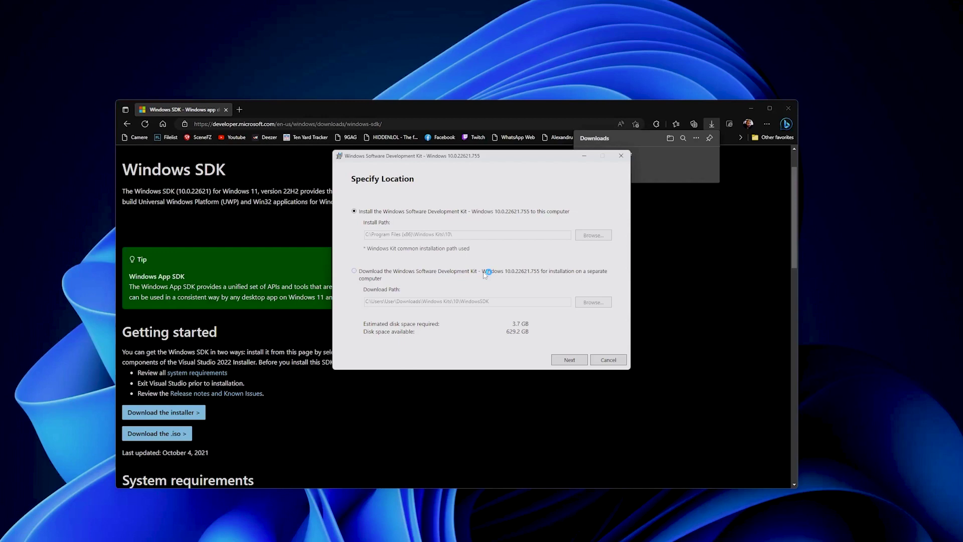
pyautogui.click(424, 275)
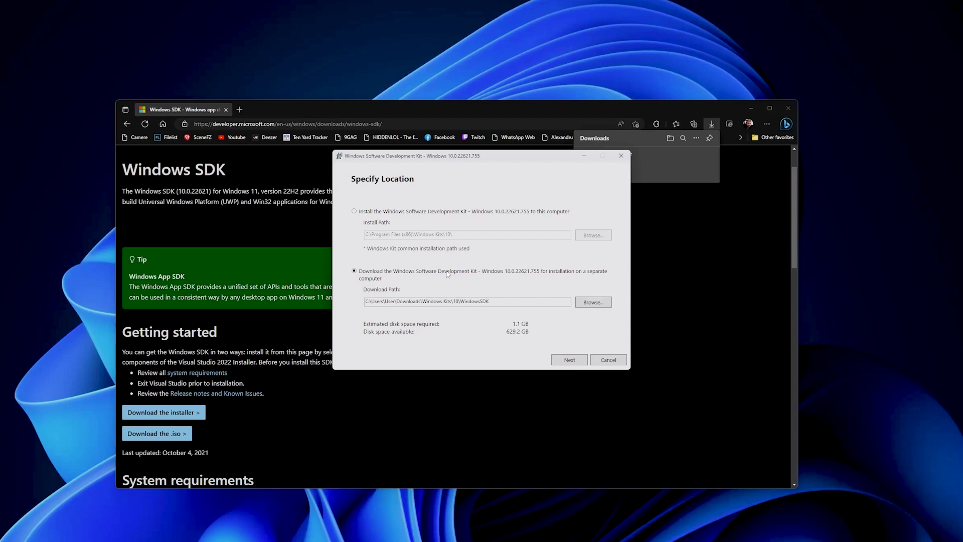
pyautogui.click(568, 359)
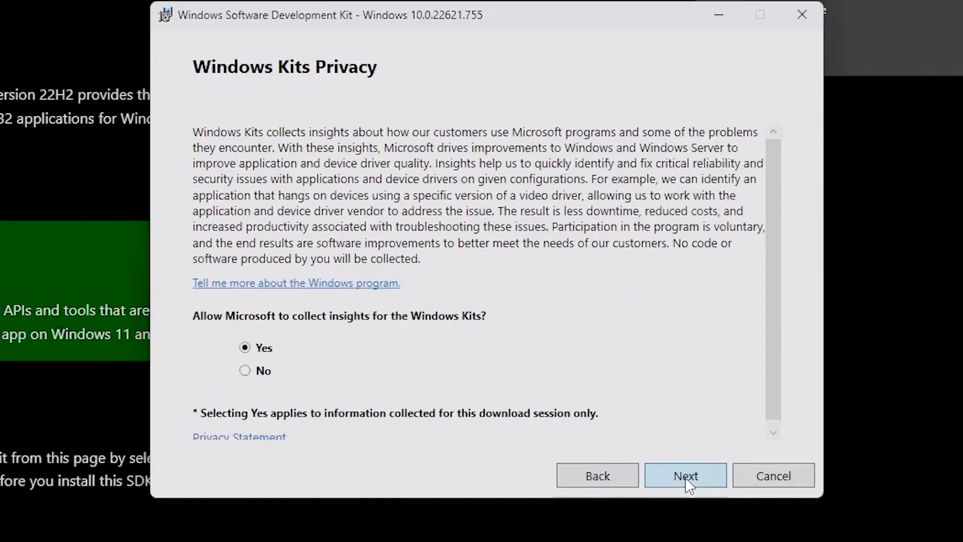
# Deselect every feature except MSI Tools and start the download
pyautogui.click(685, 477)
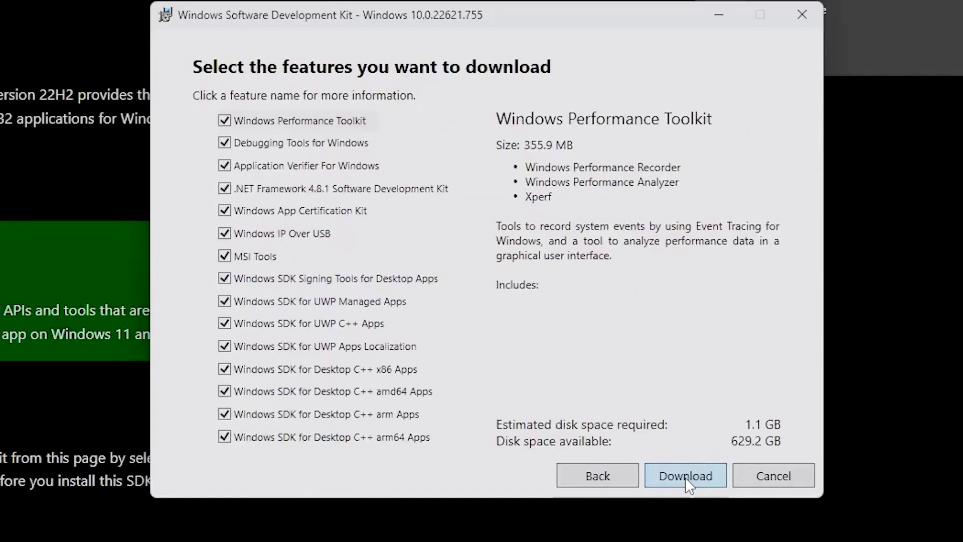
pyautogui.click(225, 120)
pyautogui.click(224, 143)
pyautogui.click(224, 166)
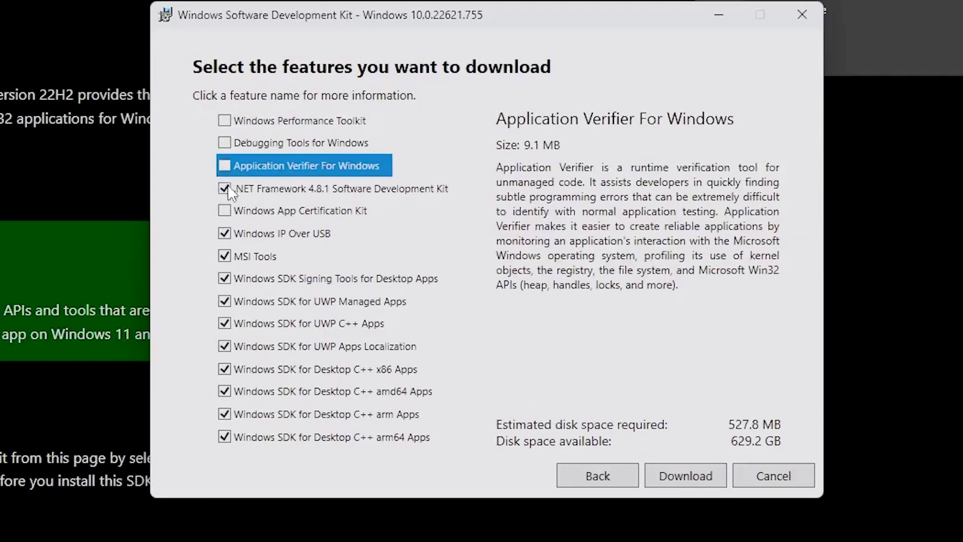
pyautogui.click(224, 188)
pyautogui.click(224, 211)
pyautogui.click(224, 234)
pyautogui.click(224, 279)
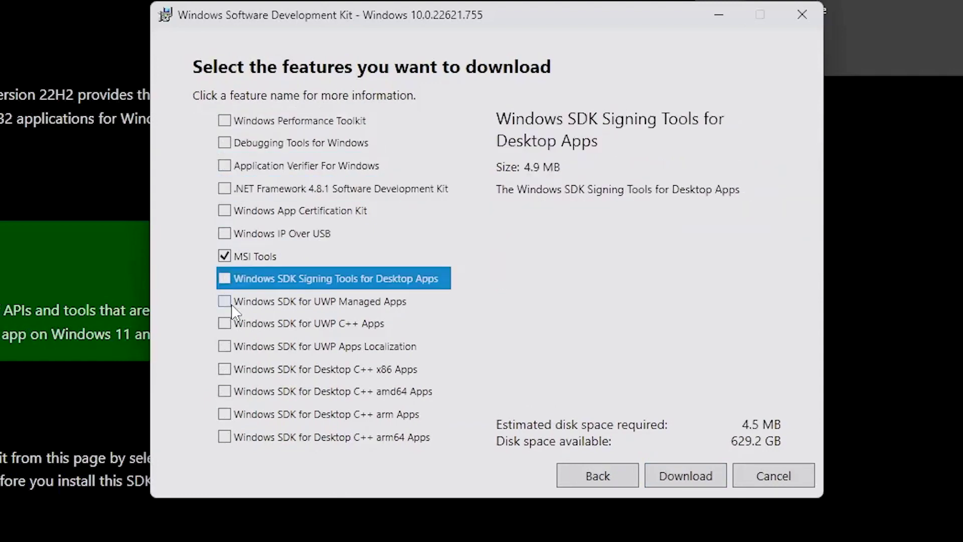
pyautogui.click(695, 479)
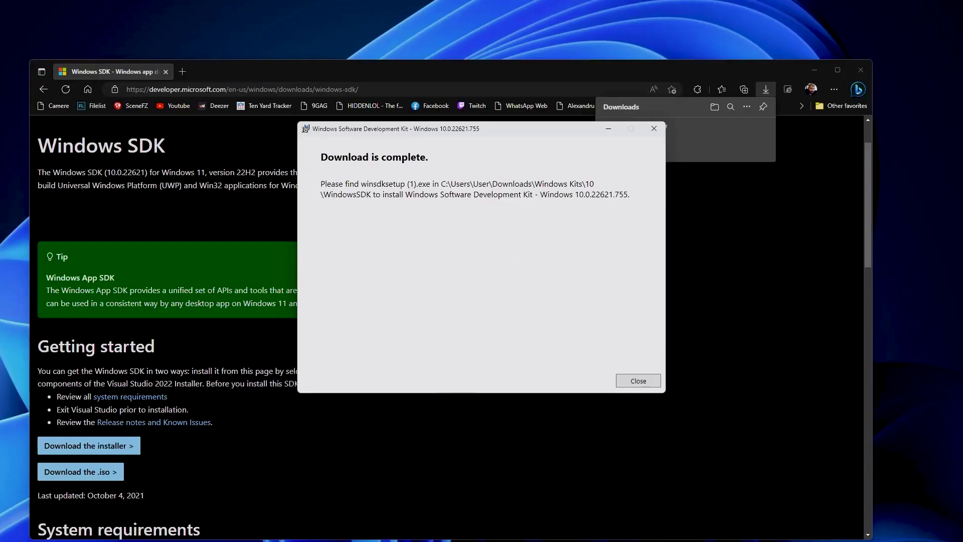
# Open a new File Explorer window and go to Downloads\Windows Kits\10\WindowsSDK
pyautogui.rightClick(514, 541)
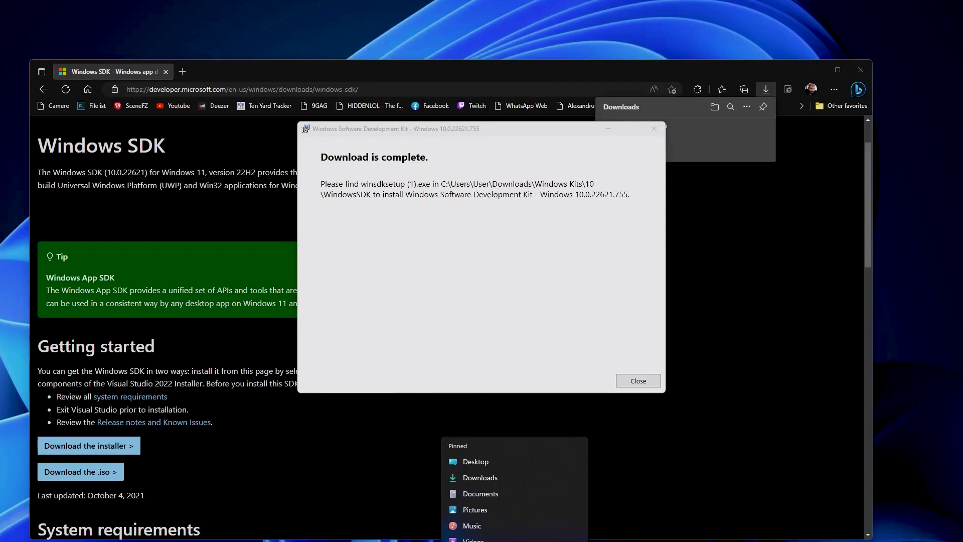
pyautogui.click(476, 540)
pyautogui.moveTo(288, 1); pyautogui.dragTo(20, 155)
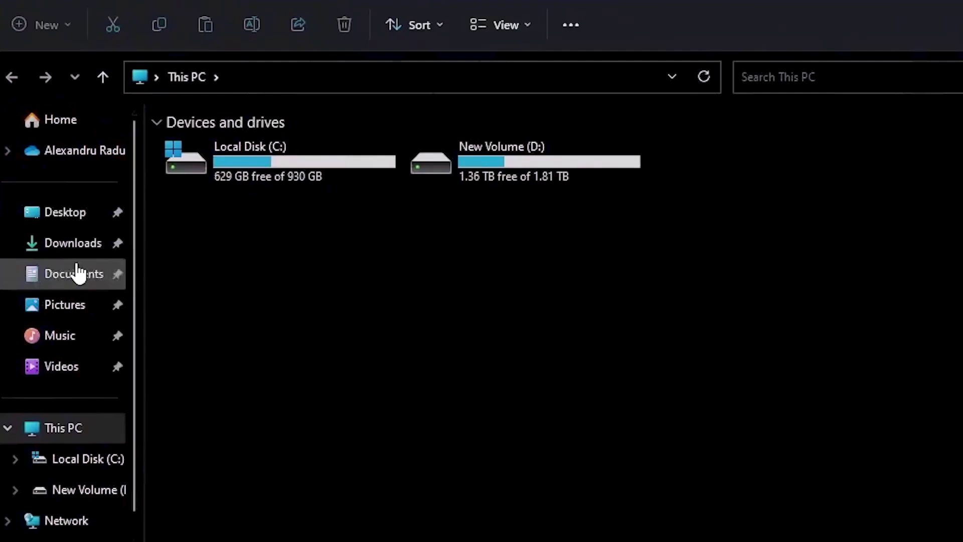
pyautogui.click(73, 242)
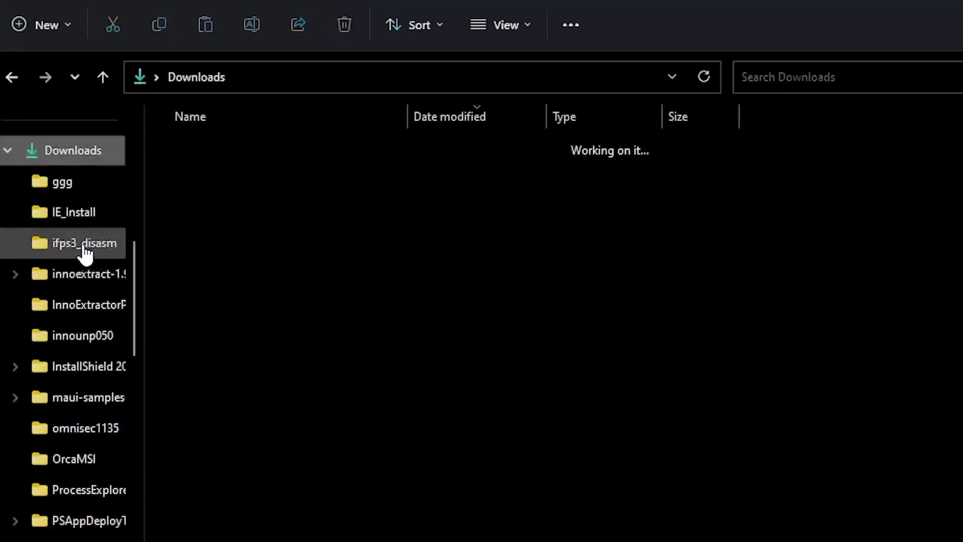
pyautogui.doubleClick(243, 292)
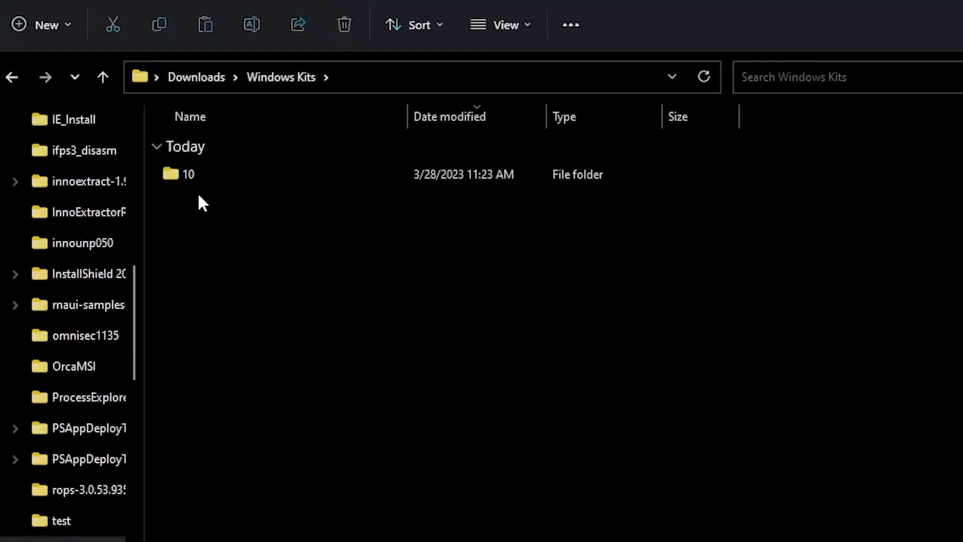
pyautogui.doubleClick(192, 174)
pyautogui.doubleClick(208, 176)
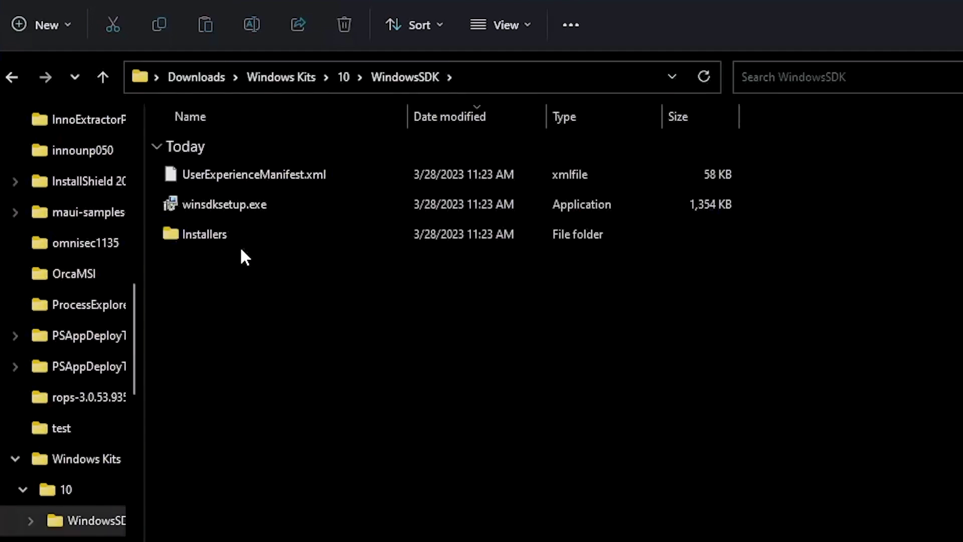
# Open the Installers folder and launch Orca-x86_en-us.msi to install Orca
pyautogui.doubleClick(230, 235)
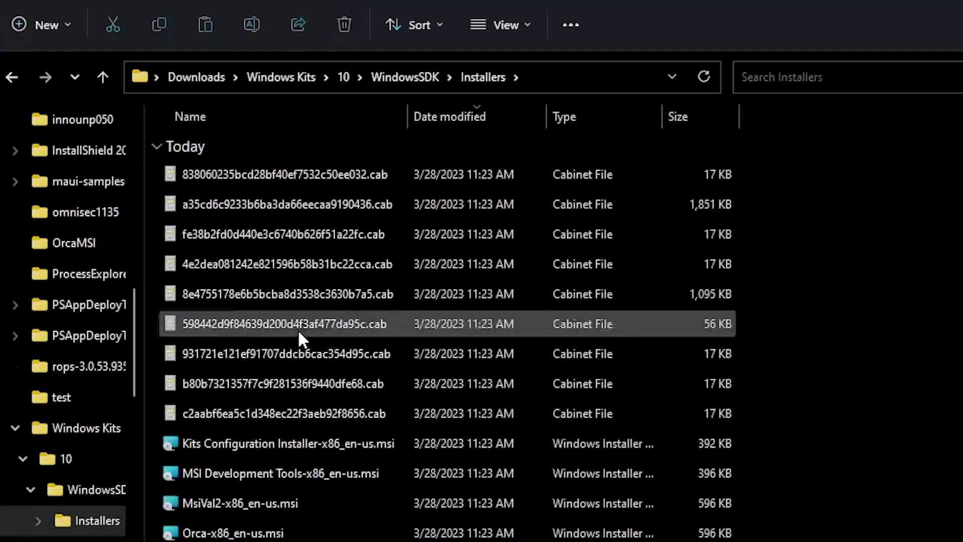
pyautogui.scroll(-1, 299, 336)
pyautogui.click(275, 472)
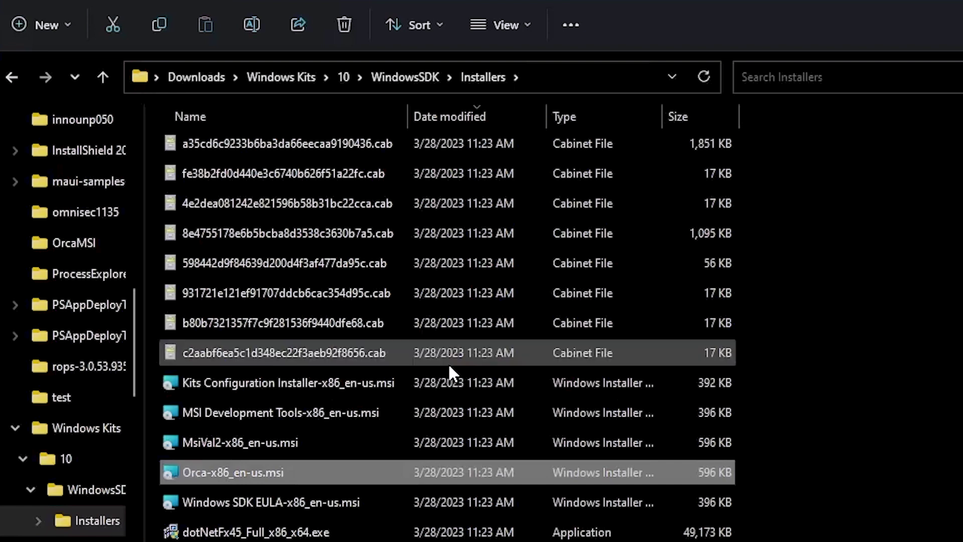
pyautogui.doubleClick(269, 473)
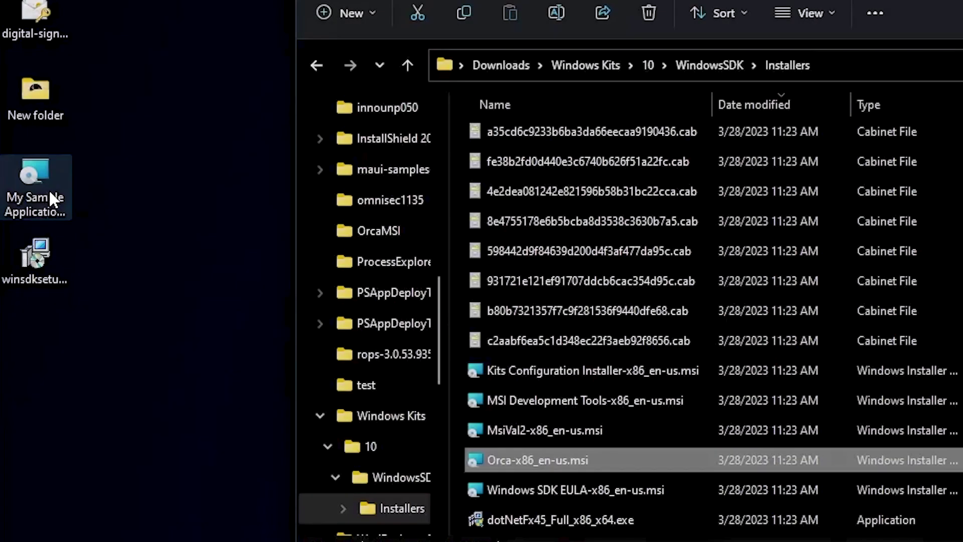
# Open the desktop's My Sample Application MSI with Orca via Open with
pyautogui.rightClick(49, 189)
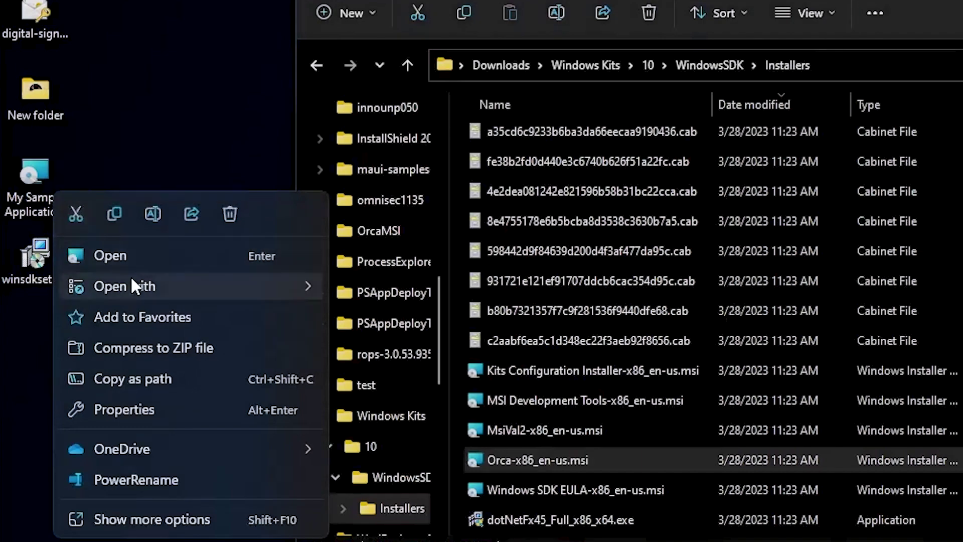
pyautogui.moveTo(137, 285)
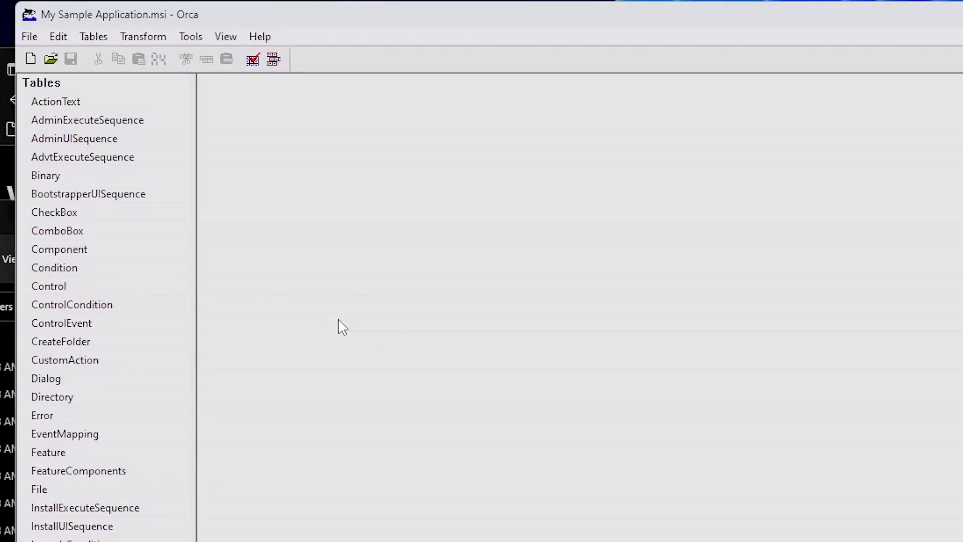
# Start a new transform on the package and display the Property table
pyautogui.click(122, 40)
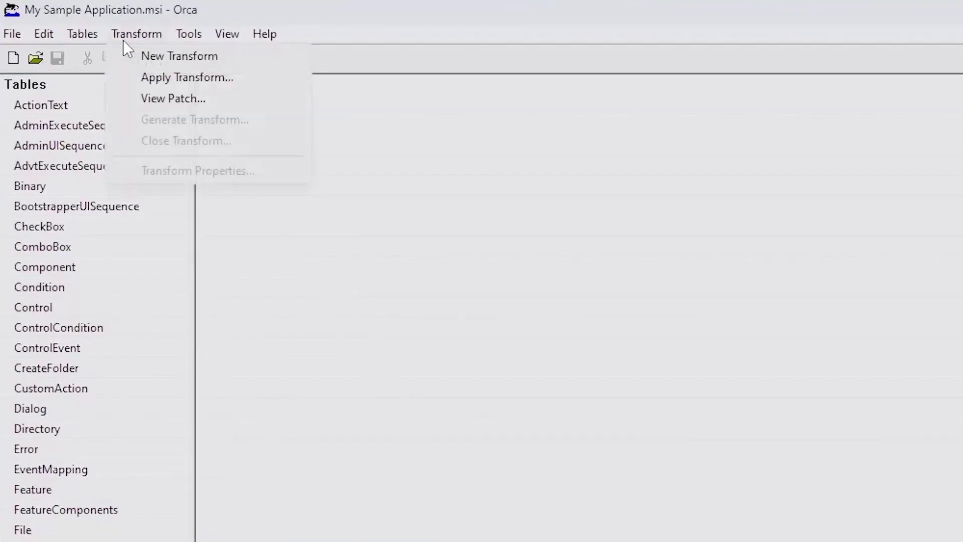
pyautogui.click(147, 56)
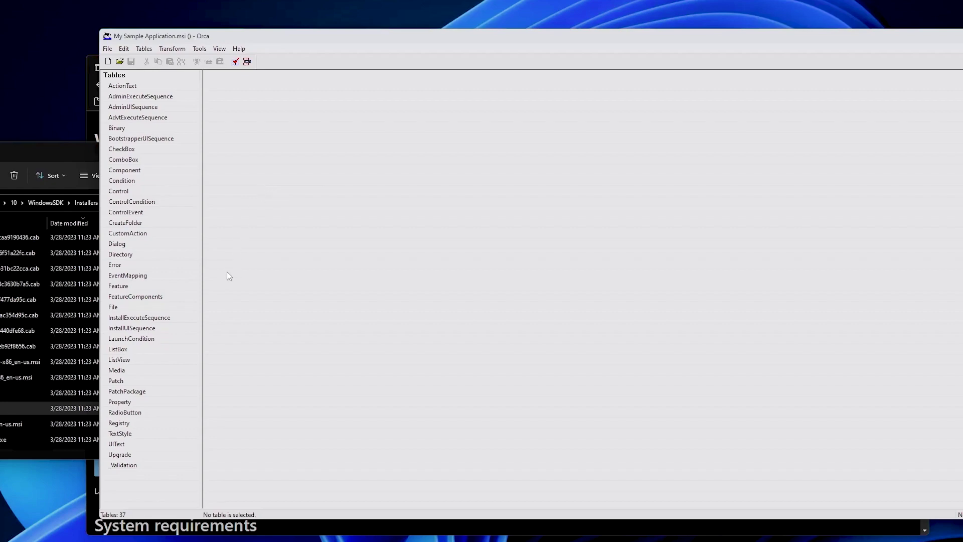
pyautogui.click(142, 402)
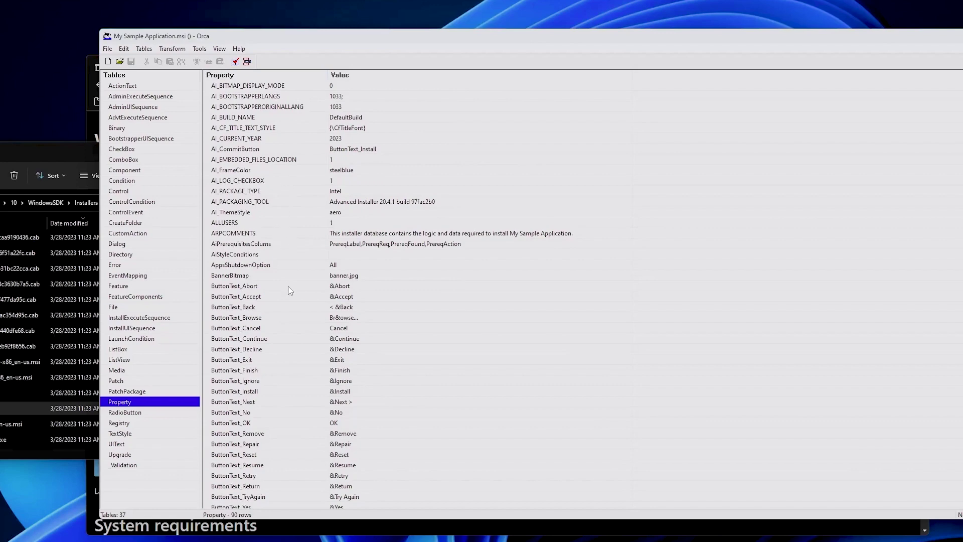
# Change the Manufacturer property's value from Caphyon to Test
pyautogui.scroll(-11, 287, 285)
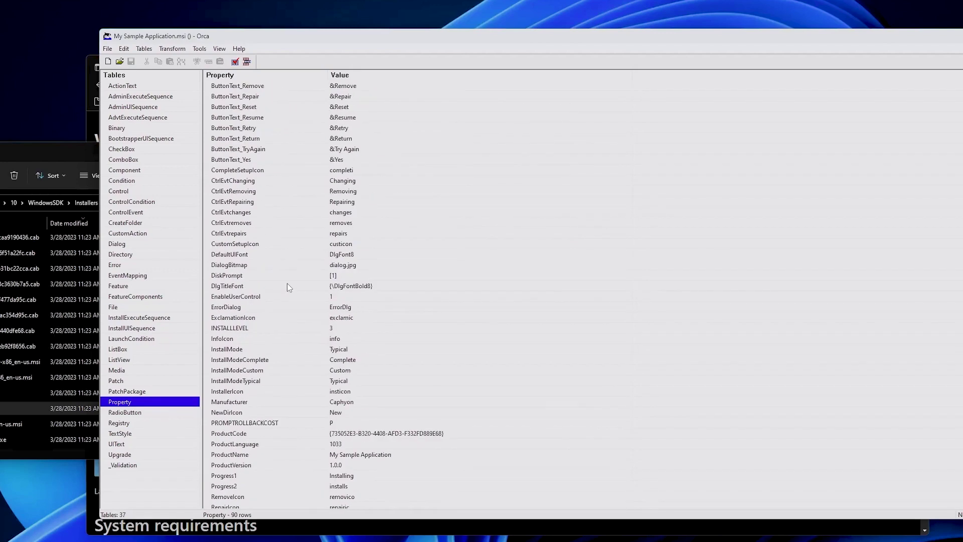
pyautogui.scroll(-3, 290, 289)
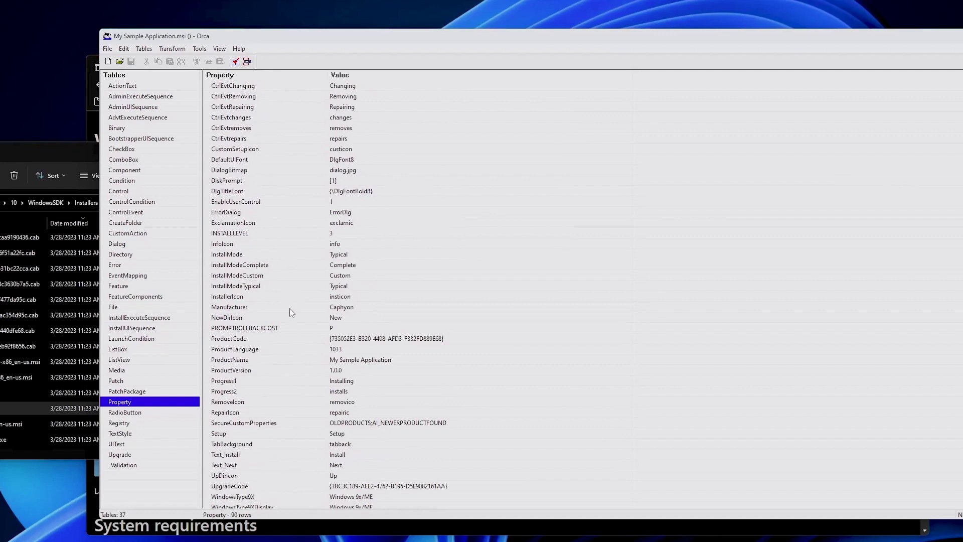
pyautogui.scroll(-3, 291, 315)
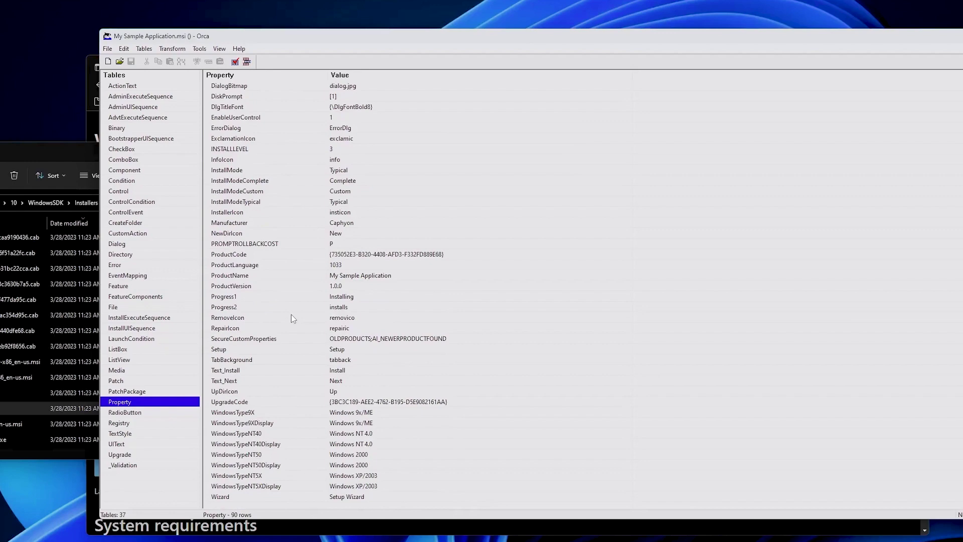
pyautogui.scroll(4, 290, 314)
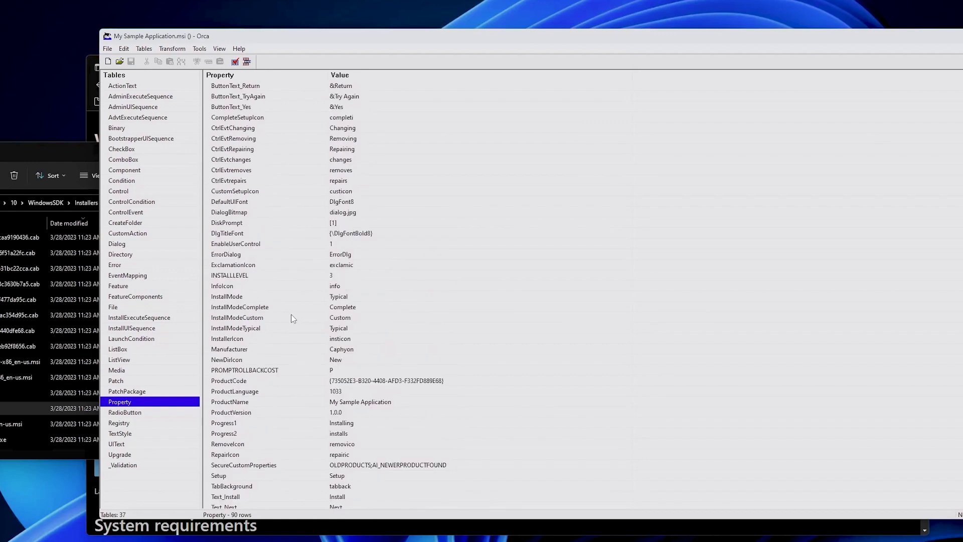
pyautogui.scroll(1, 290, 314)
pyautogui.doubleClick(345, 380)
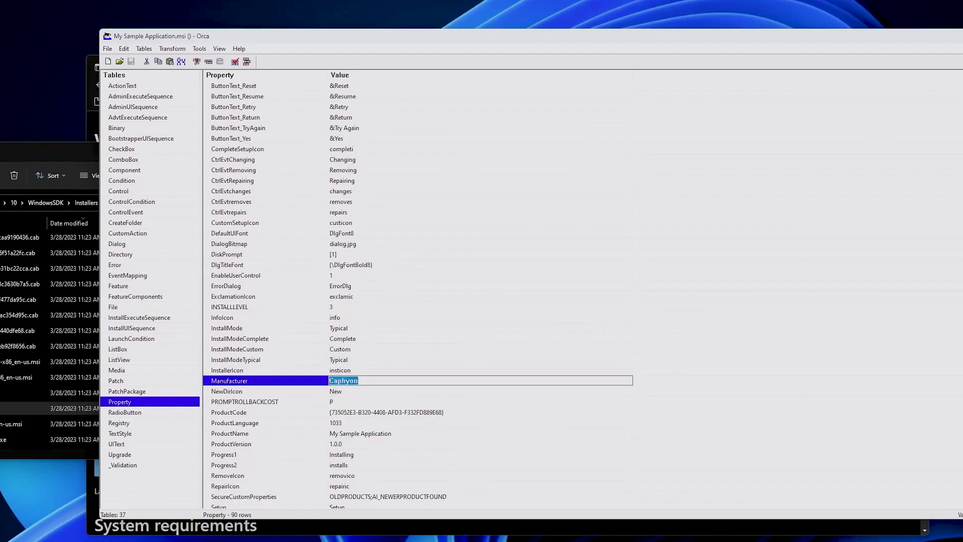
pyautogui.write('Test')
pyautogui.click(415, 369)
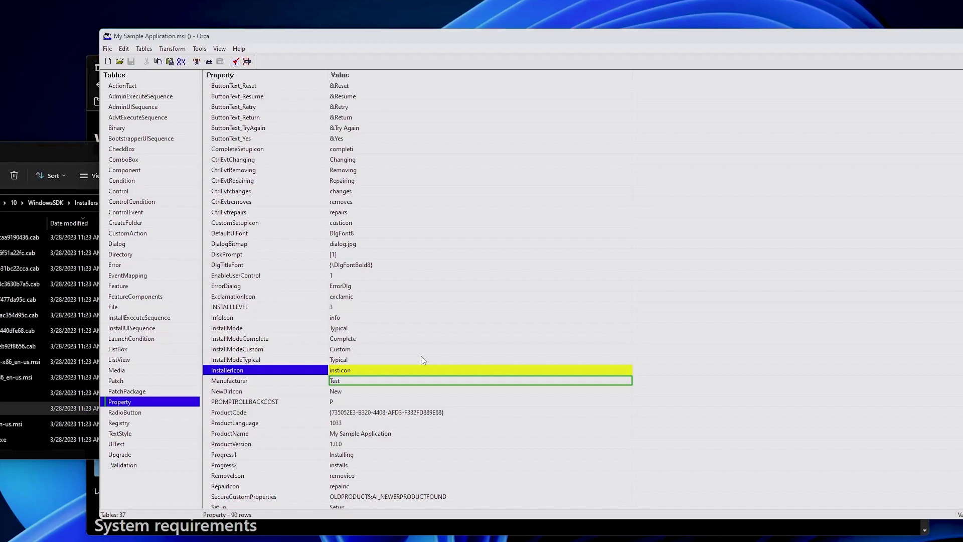
# Show the Registry table and open the Add Row form for a new entry
pyautogui.click(141, 423)
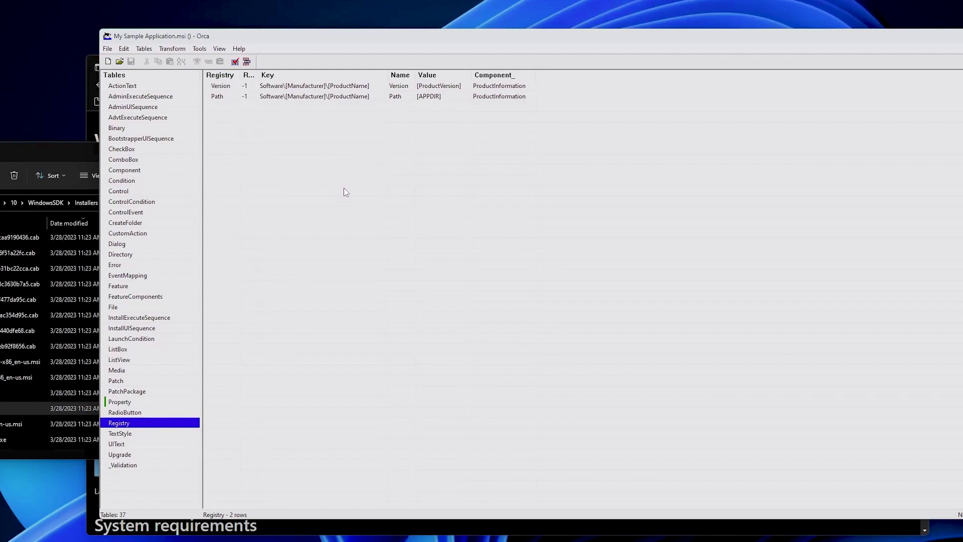
pyautogui.rightClick(324, 214)
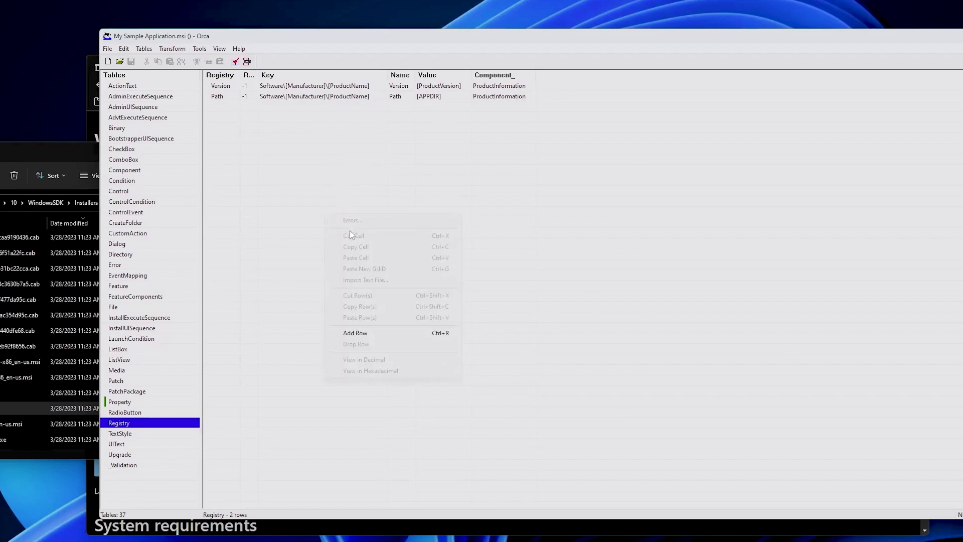
pyautogui.click(361, 332)
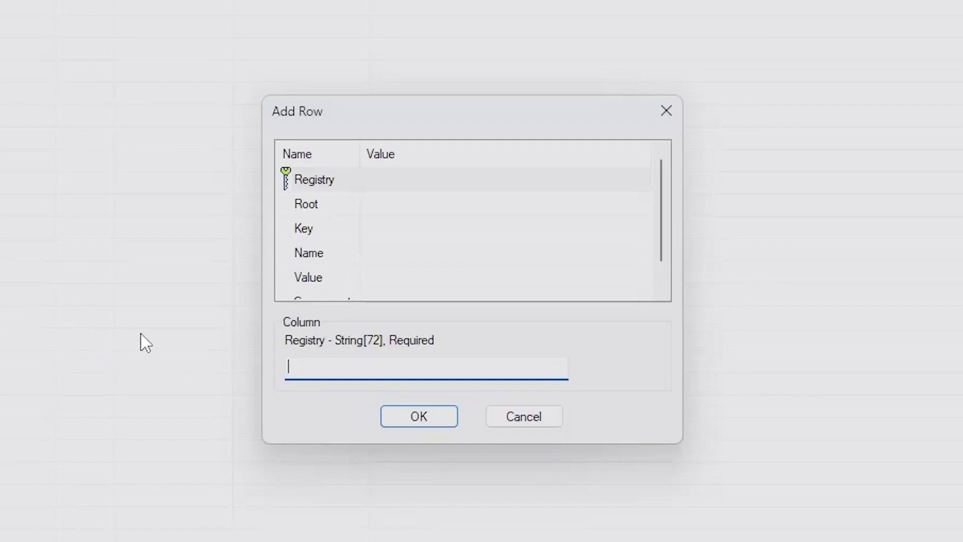
# Enter Registry CheckForUpdate, Root -1 and key Software\[Manufacturer]\[ProductName]\Settings
pyautogui.click(395, 192)
pyautogui.click(411, 189)
pyautogui.write('CheckForUpdate')
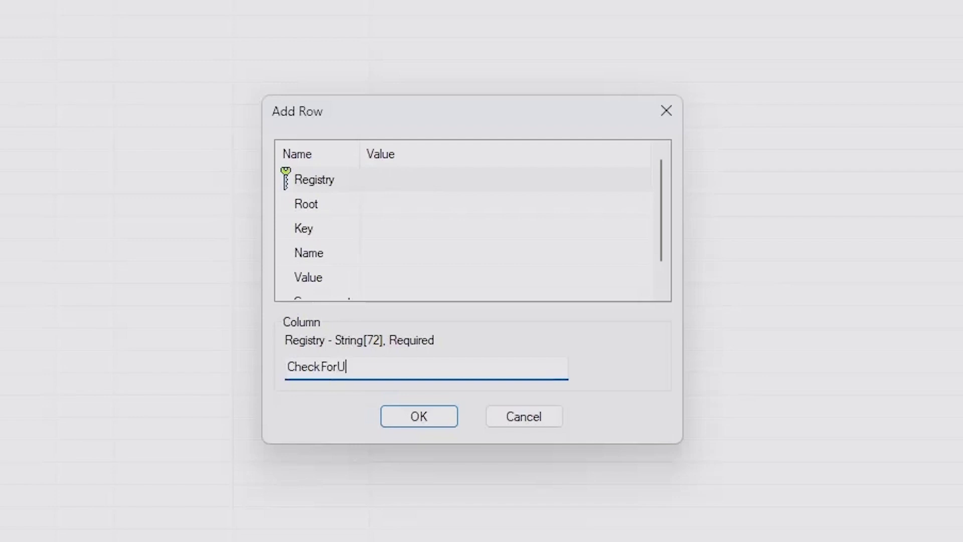
pyautogui.click(431, 206)
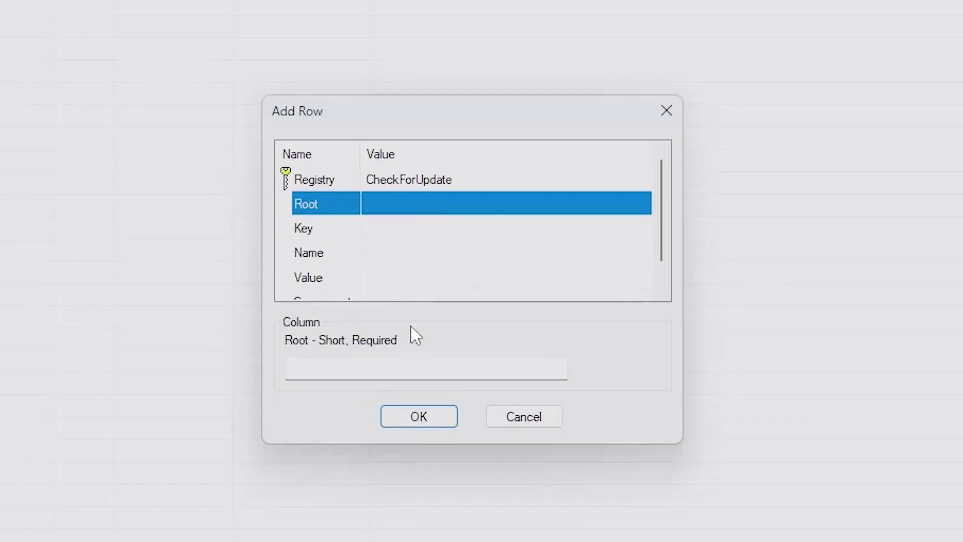
pyautogui.click(417, 369)
pyautogui.write('-1')
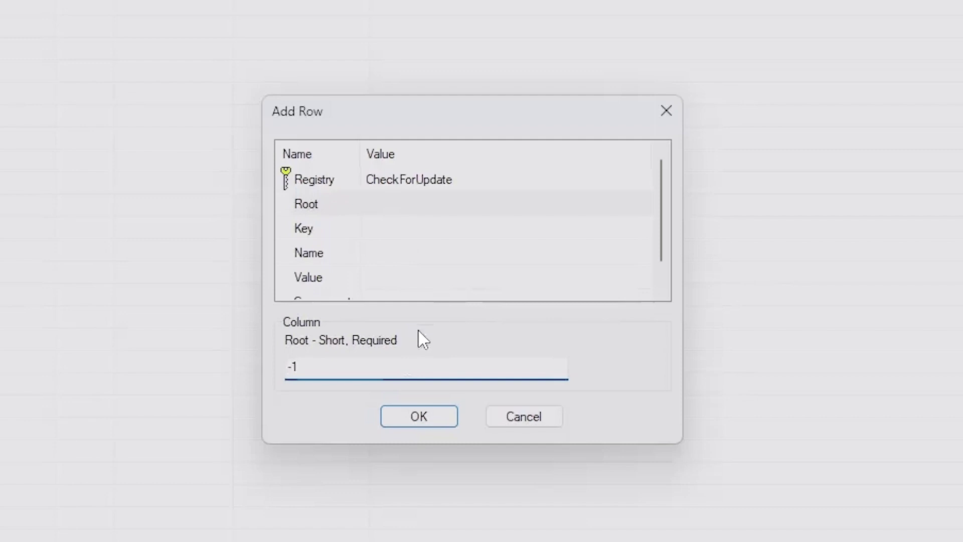
pyautogui.click(431, 227)
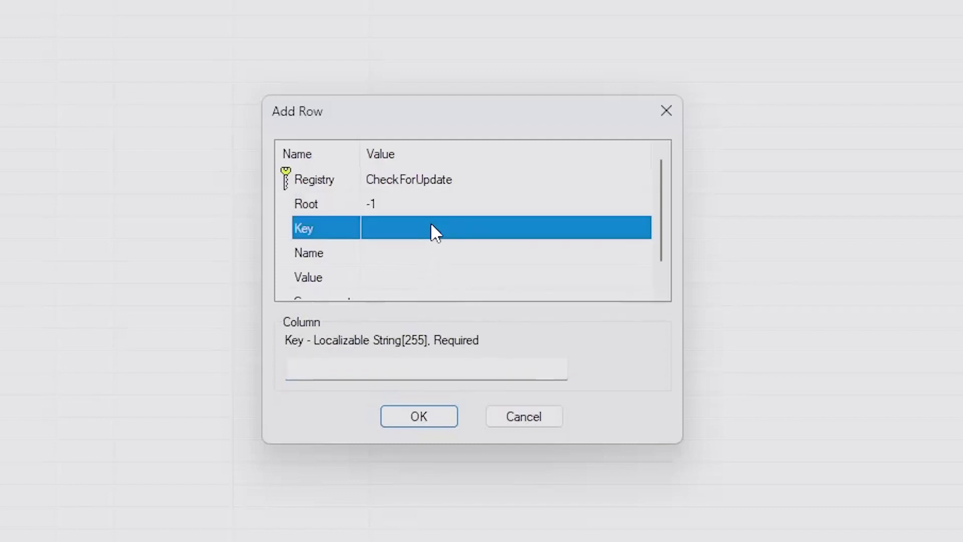
pyautogui.click(408, 366)
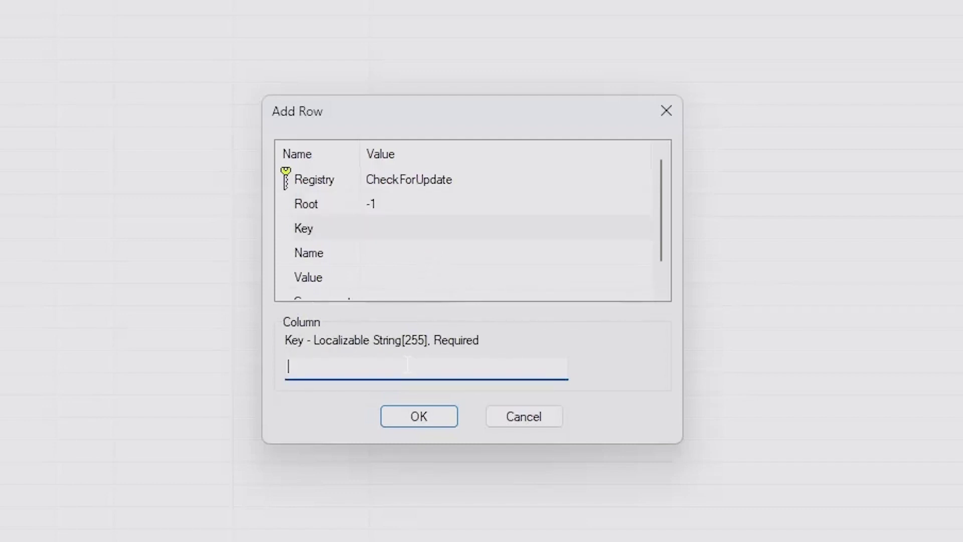
pyautogui.write('Software')
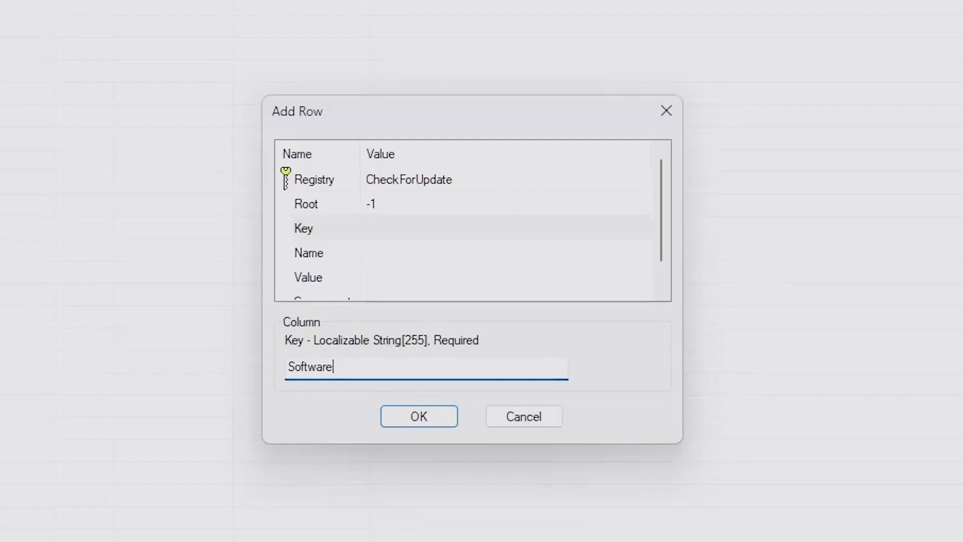
pyautogui.write('\\[Manufacturer\\')
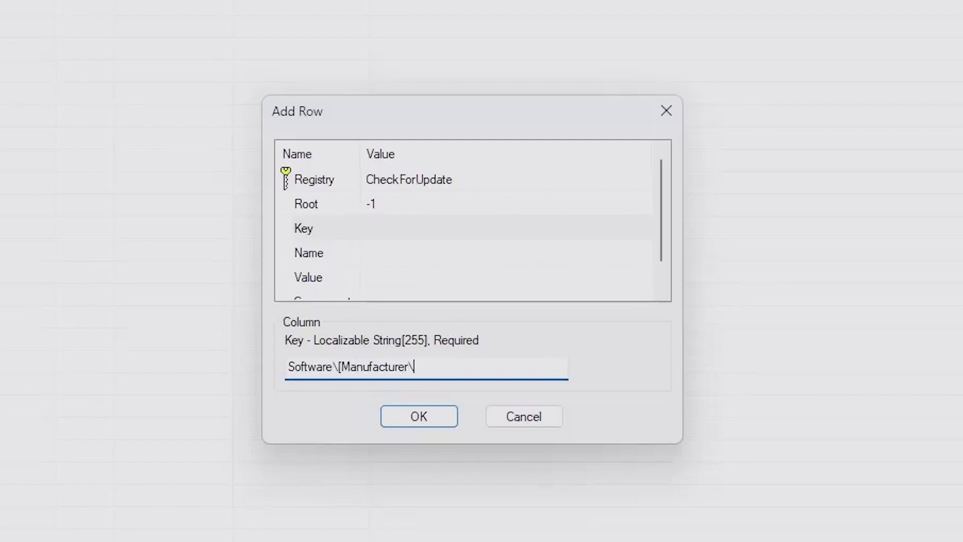
pyautogui.write('\\[ProductName]\\S')
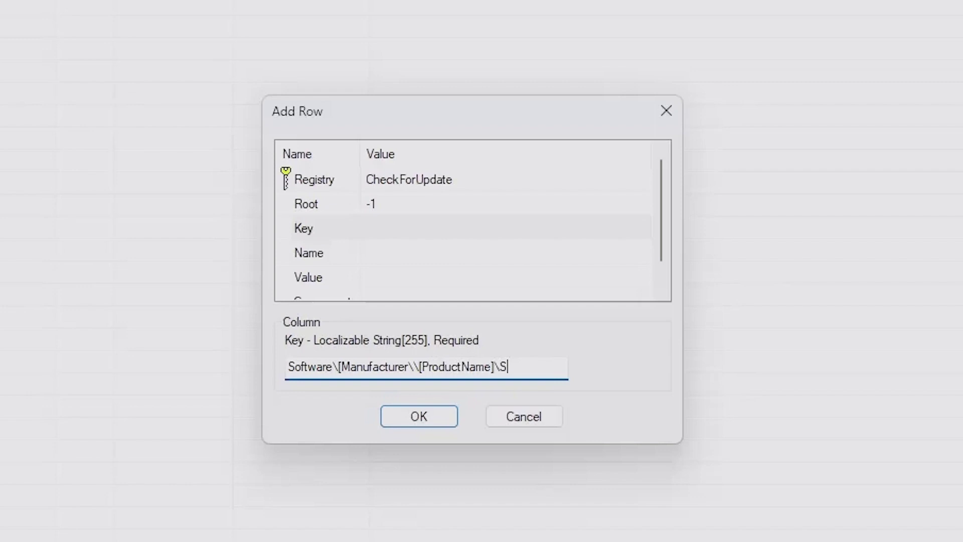
pyautogui.write('ettings')
pyautogui.click(408, 252)
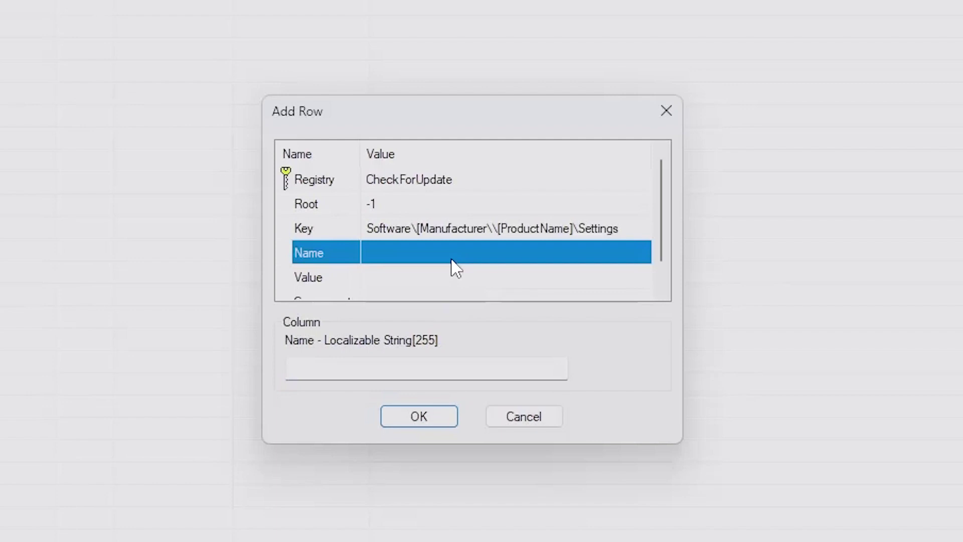
# Set the row's Name to CheckForUpdate and Value to False
pyautogui.press('Down')
pyautogui.press('Down')
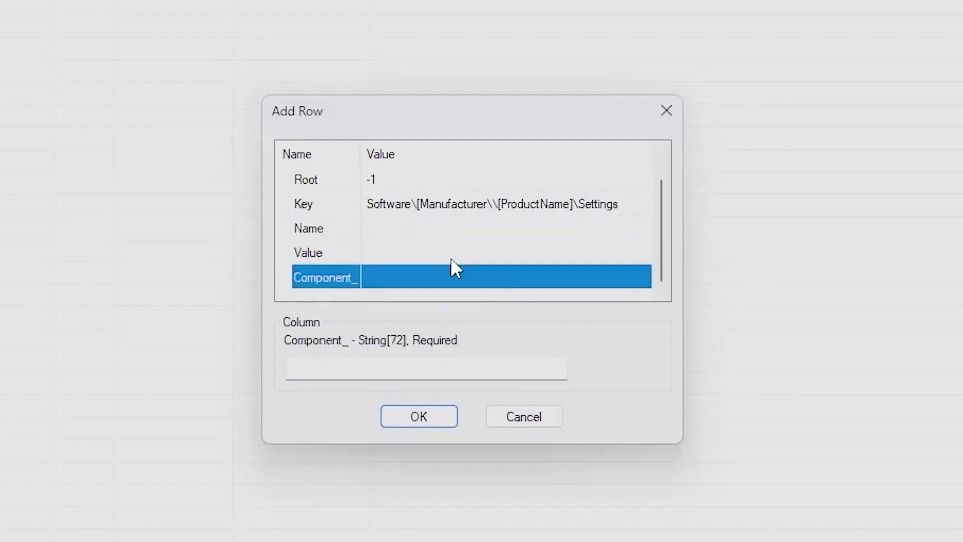
pyautogui.click(433, 226)
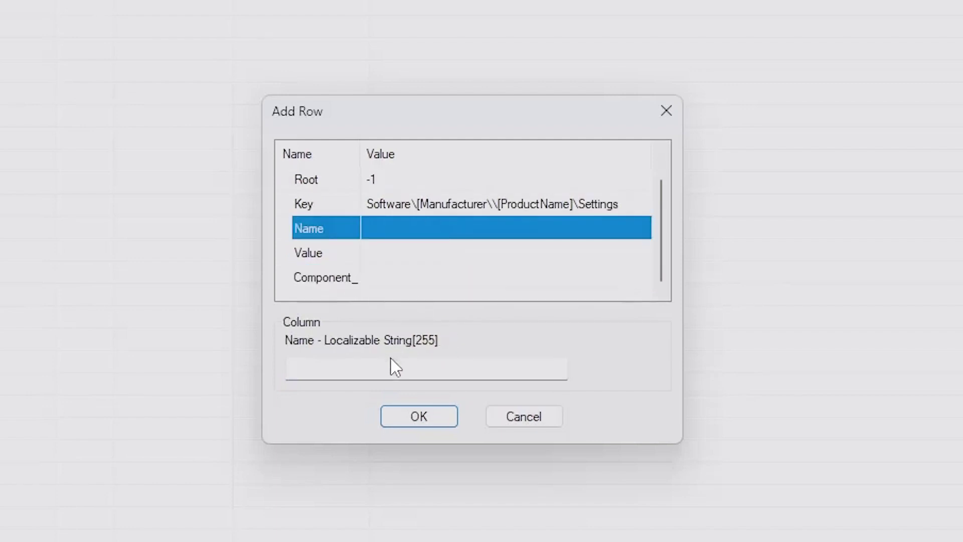
pyautogui.click(371, 367)
pyautogui.write('Chec')
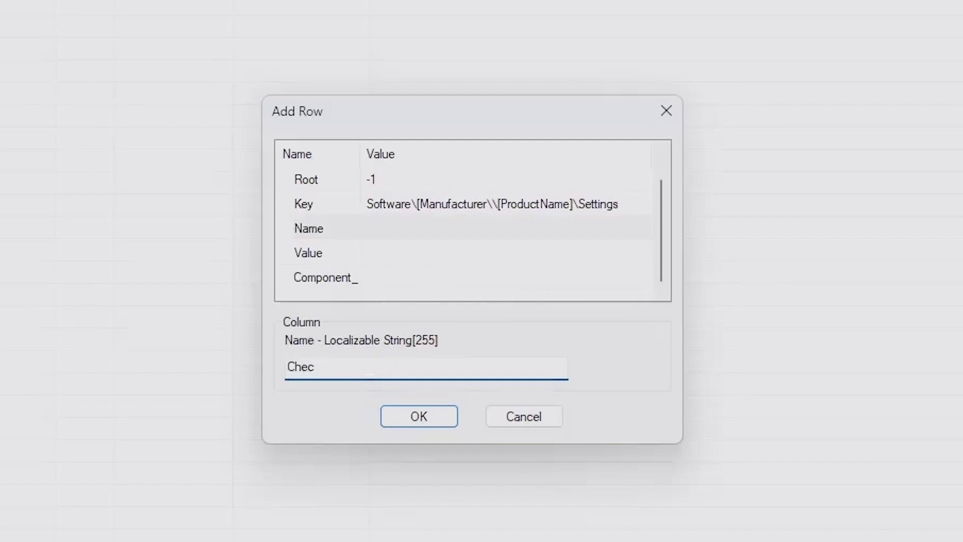
pyautogui.write('kForUpdate')
pyautogui.click(408, 262)
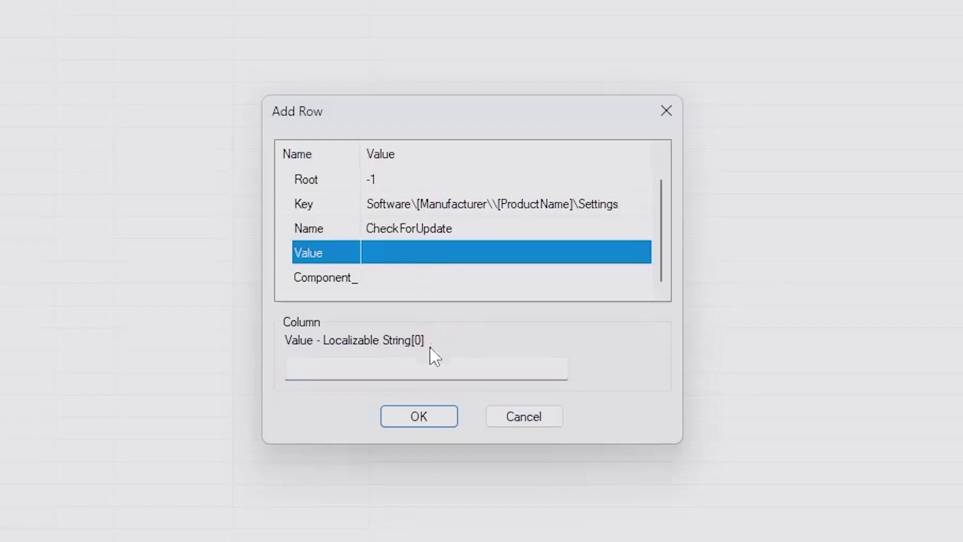
pyautogui.click(410, 372)
pyautogui.write('Fas')
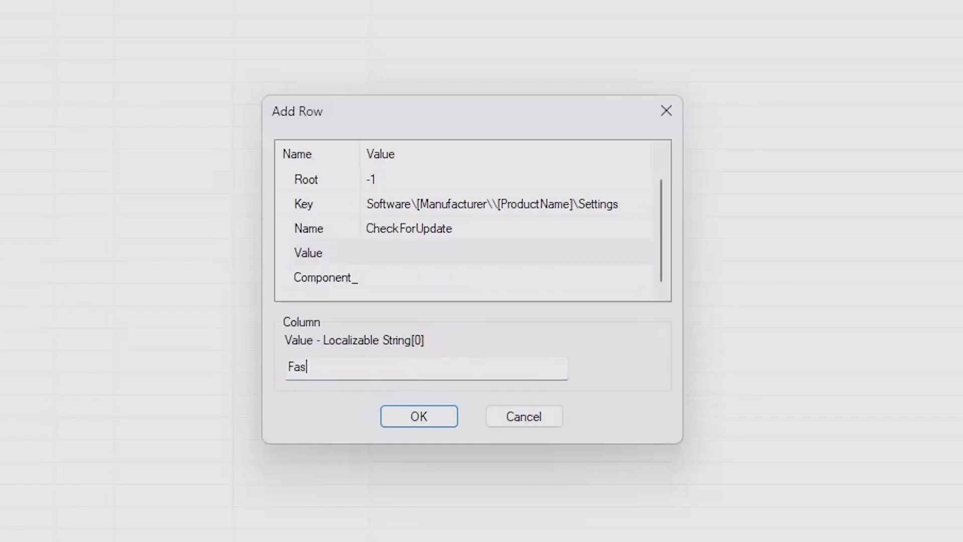
pyautogui.press('BackSpace')
pyautogui.write('lse')
pyautogui.click(521, 278)
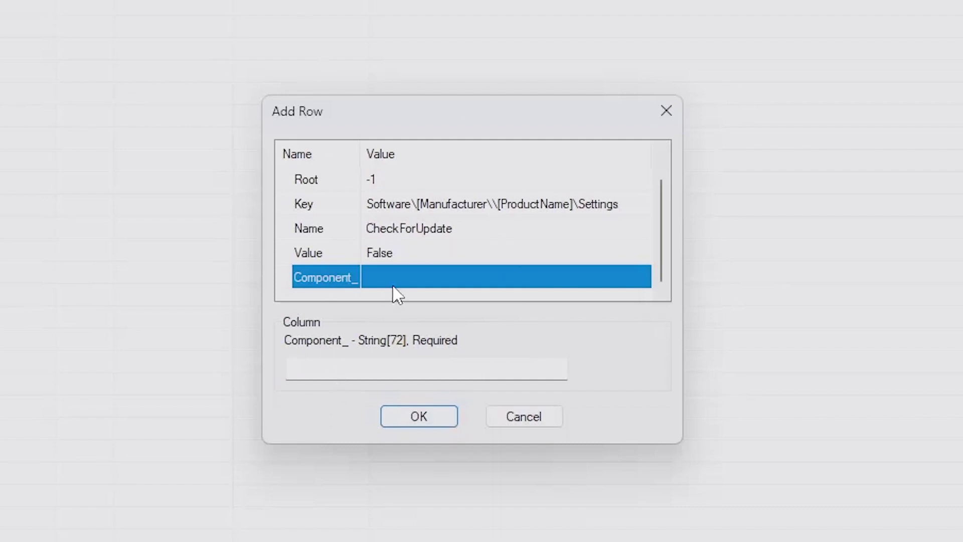
# Set Component_ to ProductInformation, add the row, and widen the Registry column
pyautogui.click(382, 367)
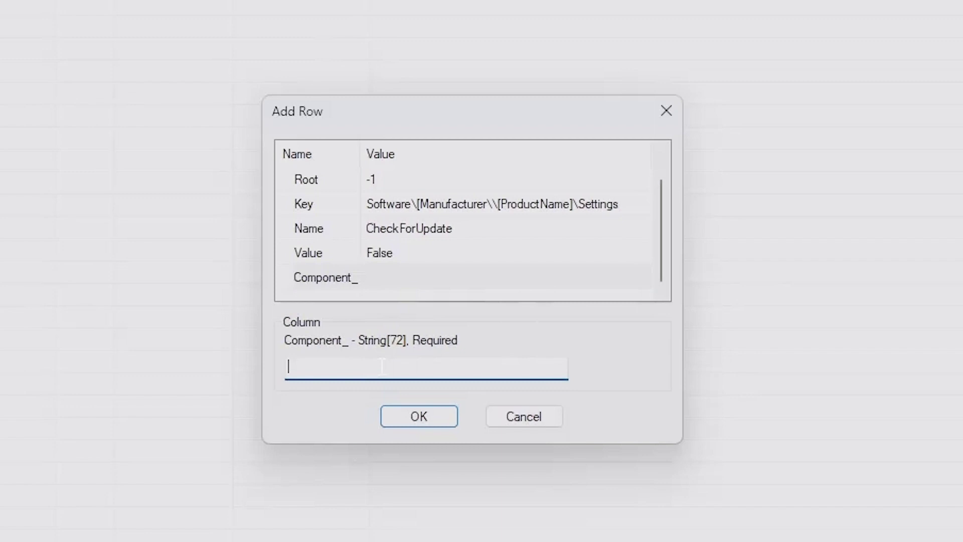
pyautogui.write('ProductInformation')
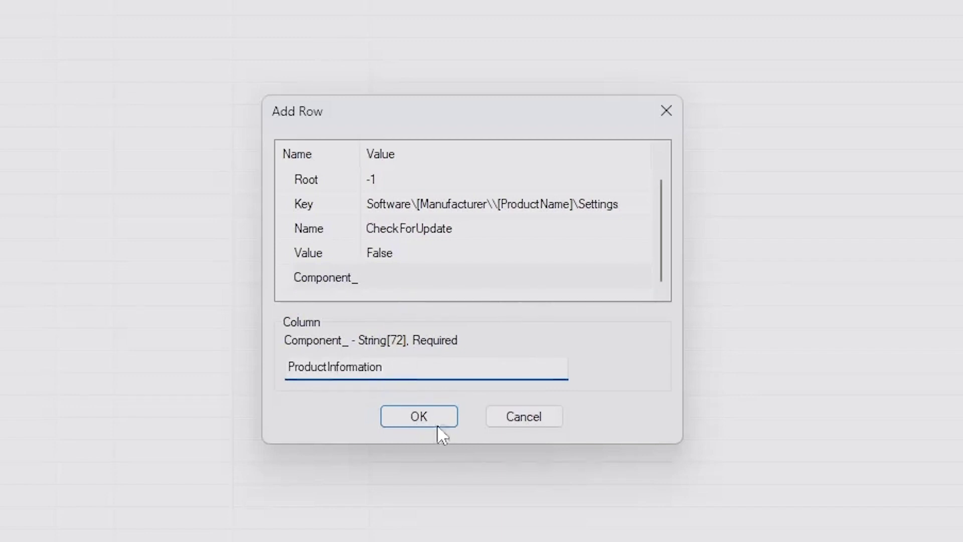
pyautogui.click(492, 275)
pyautogui.click(492, 258)
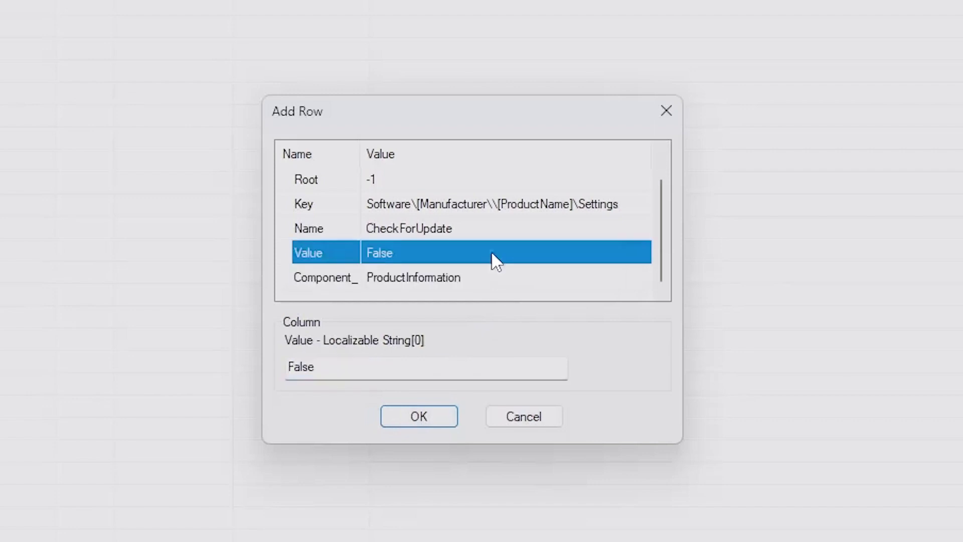
pyautogui.click(490, 278)
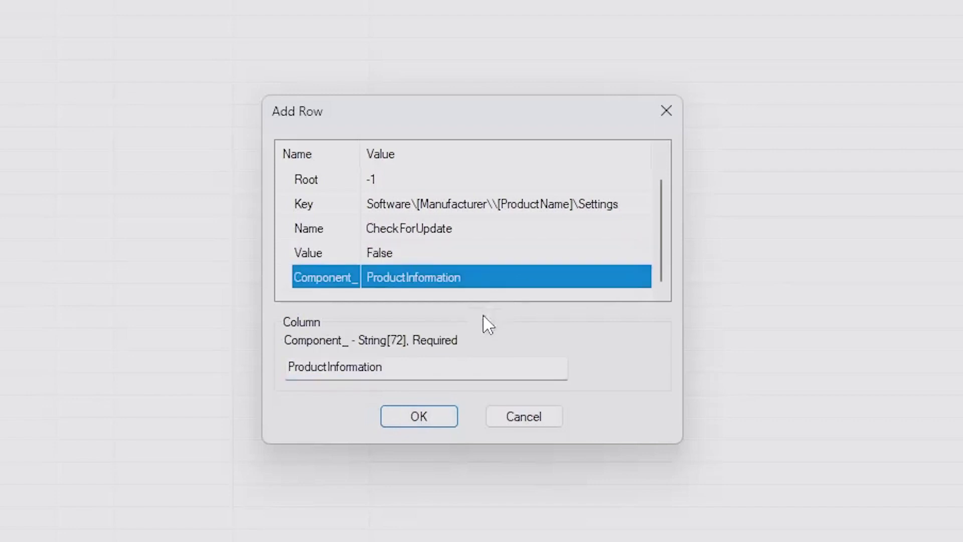
pyautogui.click(431, 422)
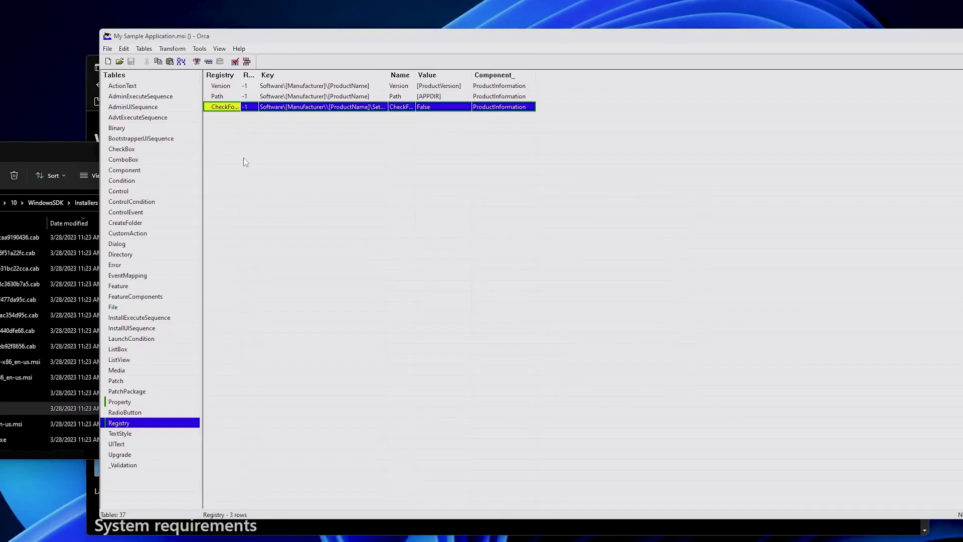
pyautogui.doubleClick(239, 75)
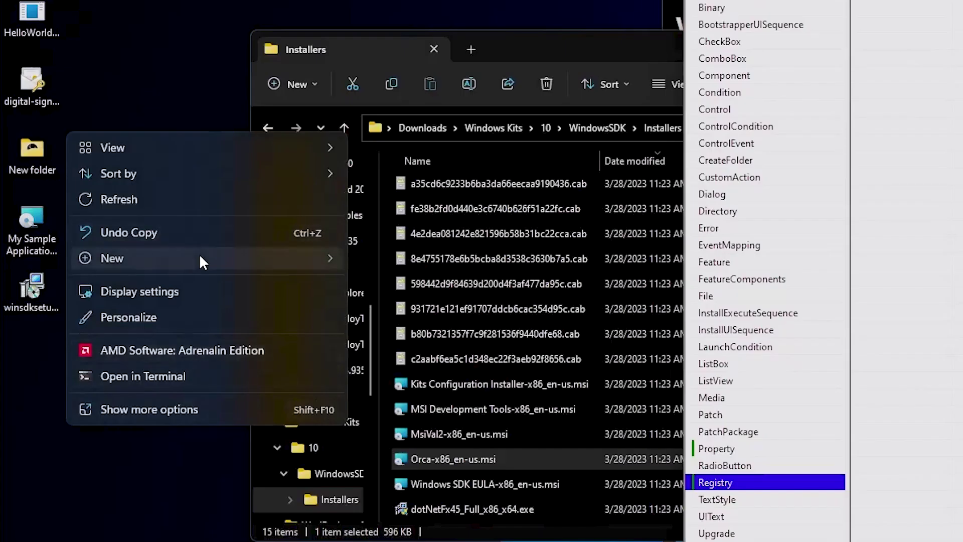
# Create a new text document on the desktop named settings.cfg
pyautogui.moveTo(200, 254)
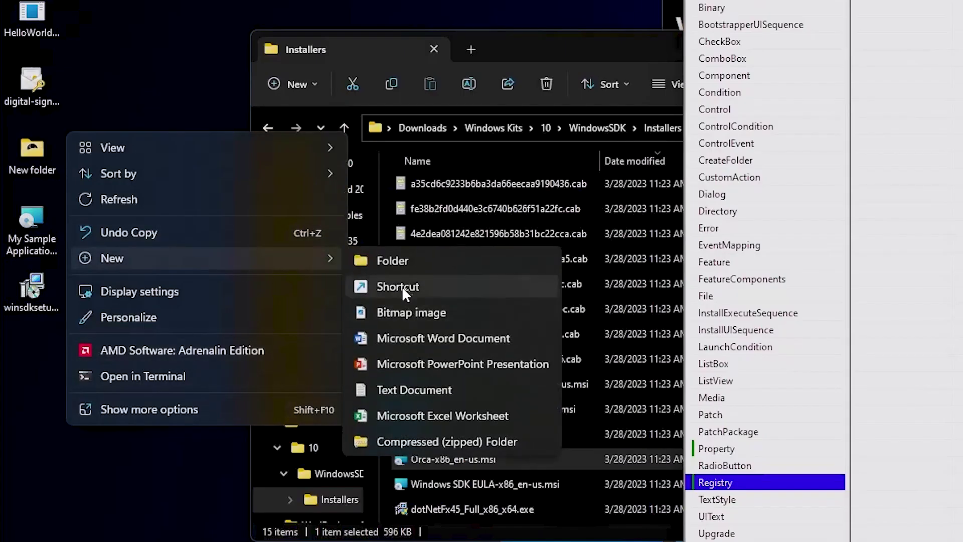
pyautogui.click(393, 388)
pyautogui.write('settings')
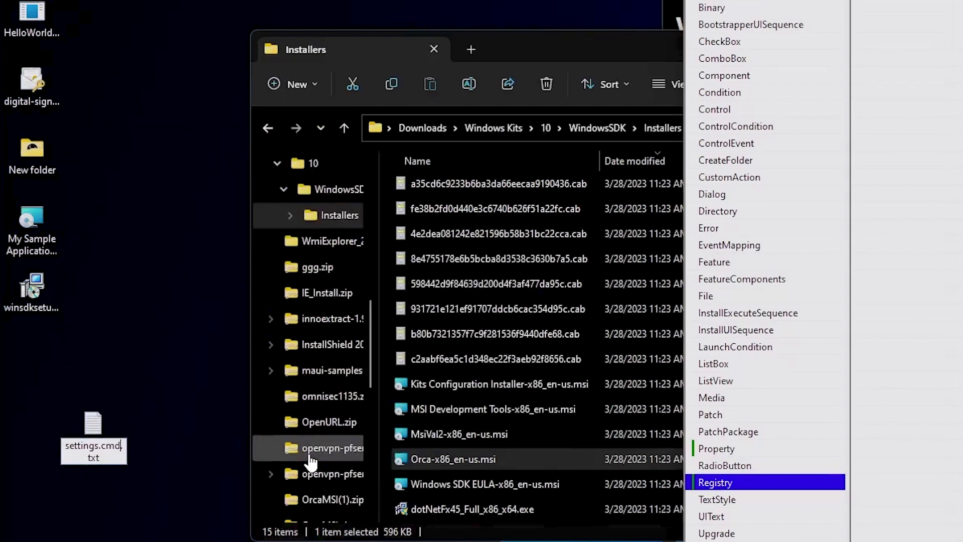
pyautogui.hotkey('shift', 'End')
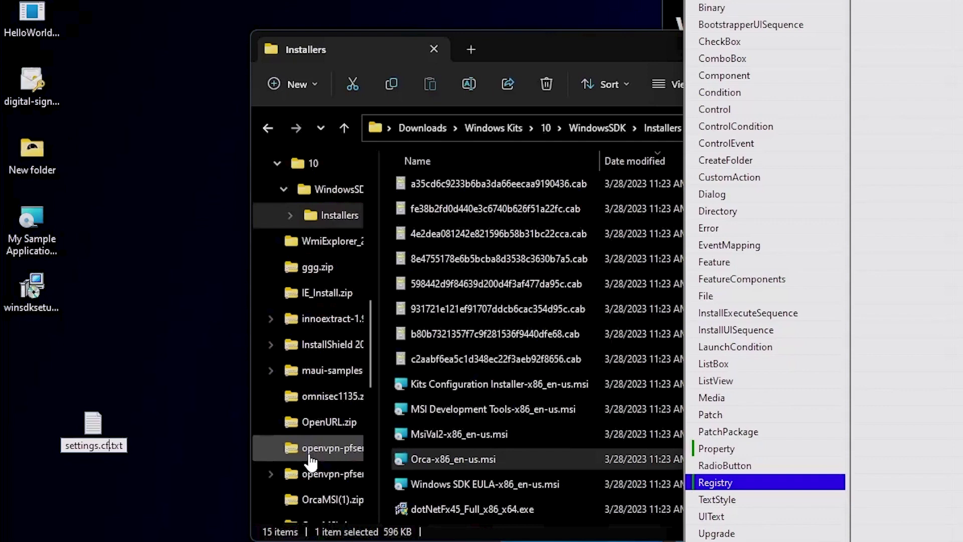
pyautogui.write('cfg')
pyautogui.press('Return')
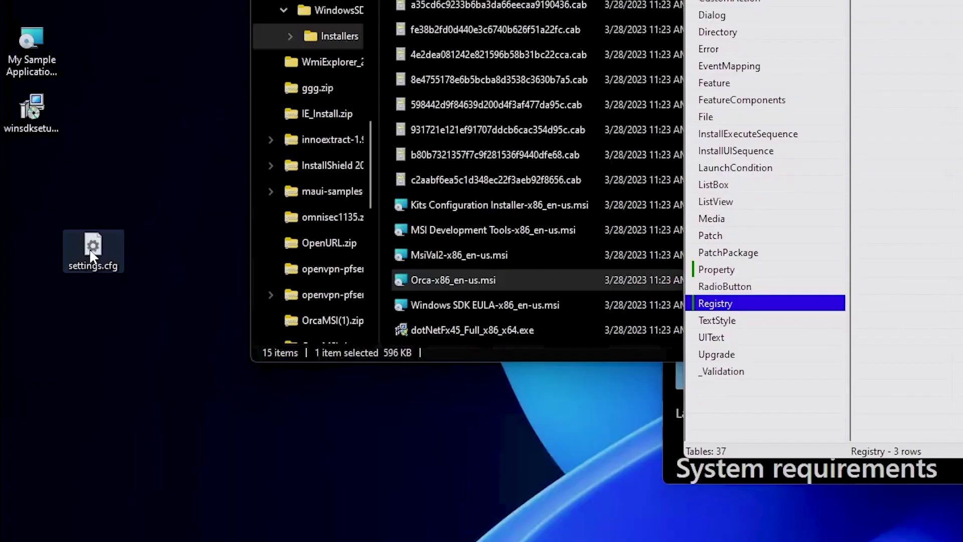
# Open settings.cfg in Notepad, type placeholder text 'fsdffsdfsdf', and return to Orca
pyautogui.rightClick(89, 427)
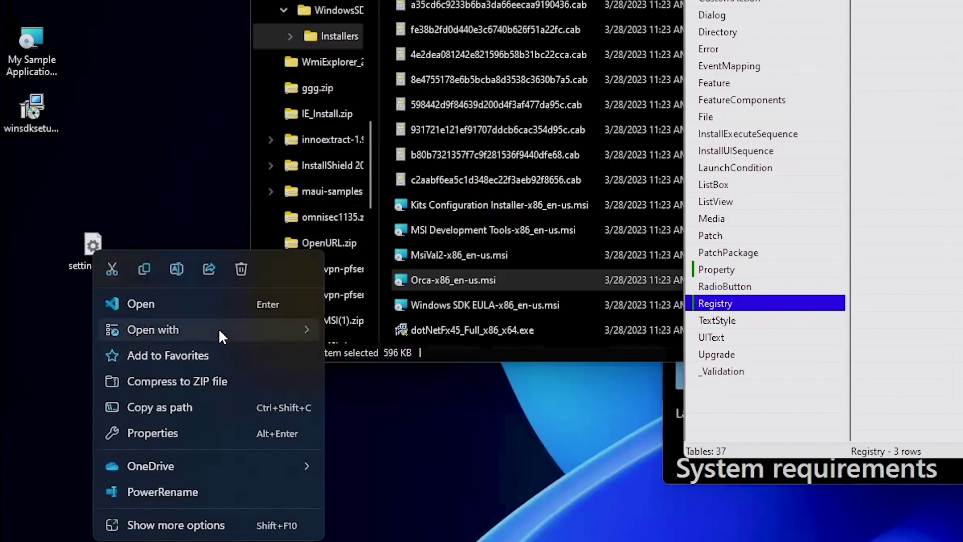
pyautogui.moveTo(218, 328)
pyautogui.click(367, 333)
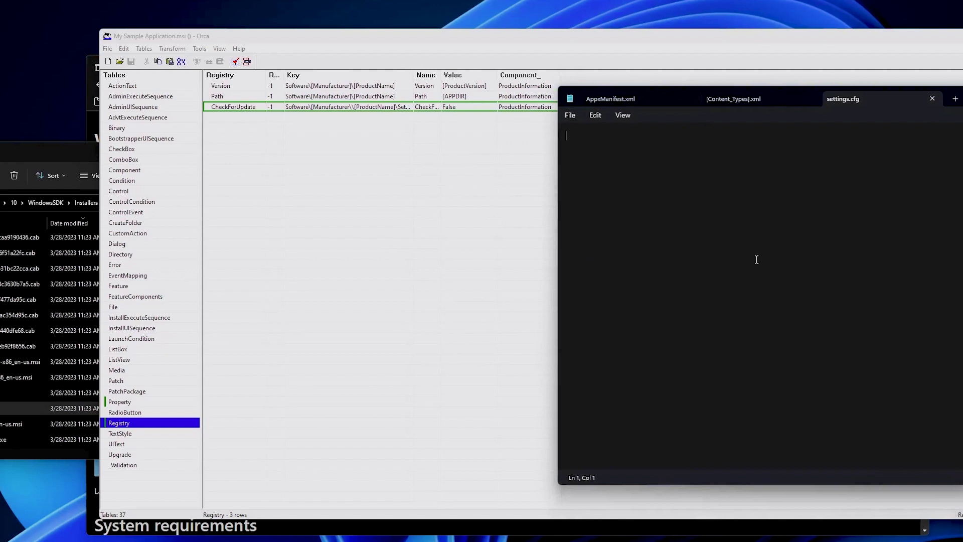
pyautogui.write('fsdffsdfsdf')
pyautogui.click(263, 243)
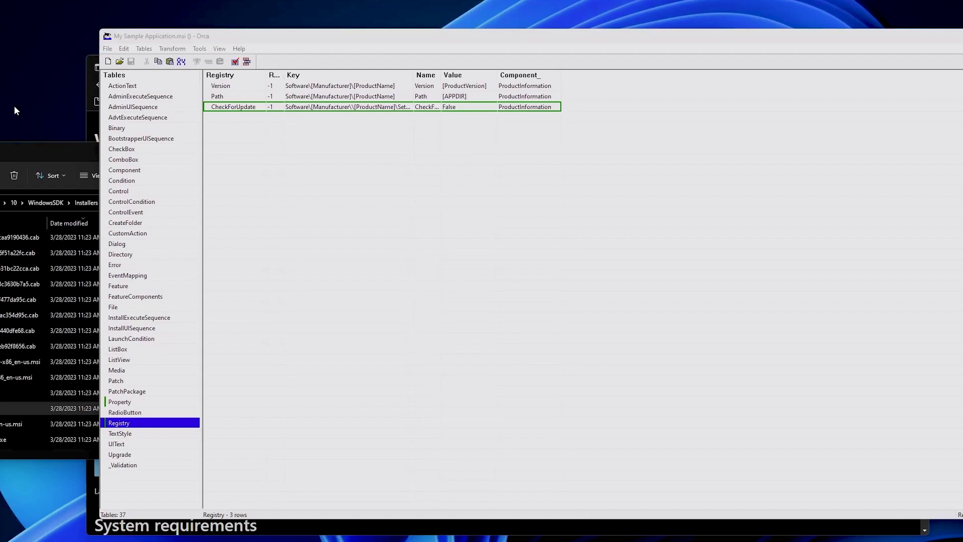
pyautogui.click(140, 169)
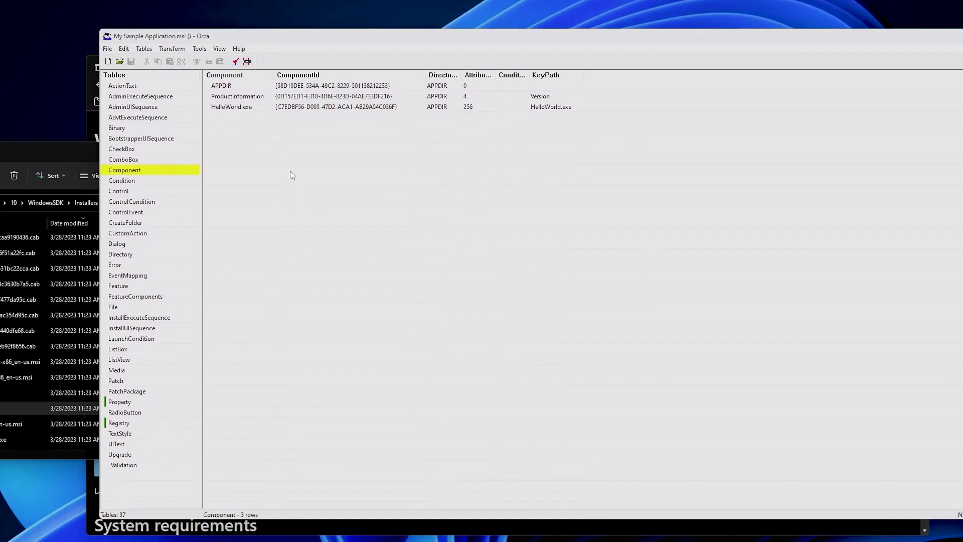
pyautogui.click(250, 86)
pyautogui.click(258, 97)
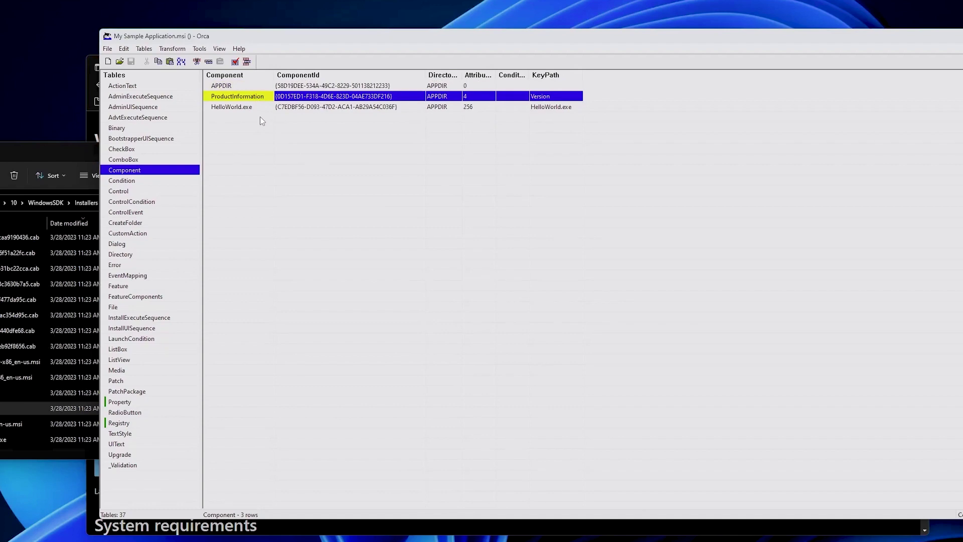
pyautogui.click(259, 105)
pyautogui.click(263, 131)
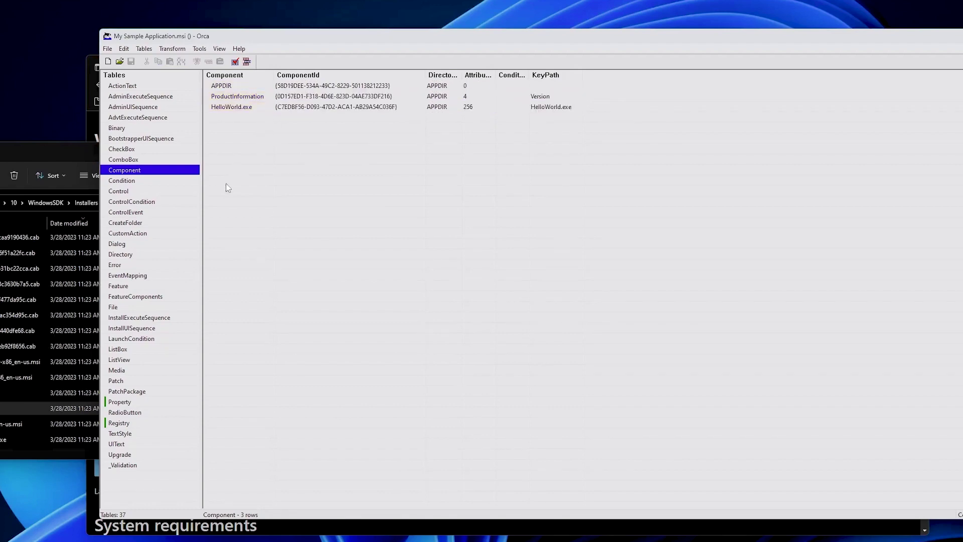
pyautogui.click(142, 308)
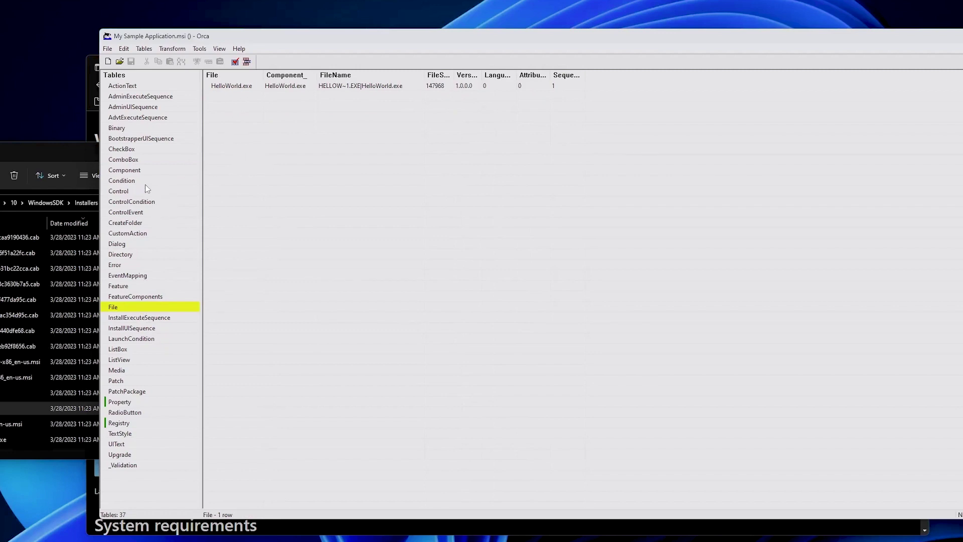
pyautogui.click(145, 171)
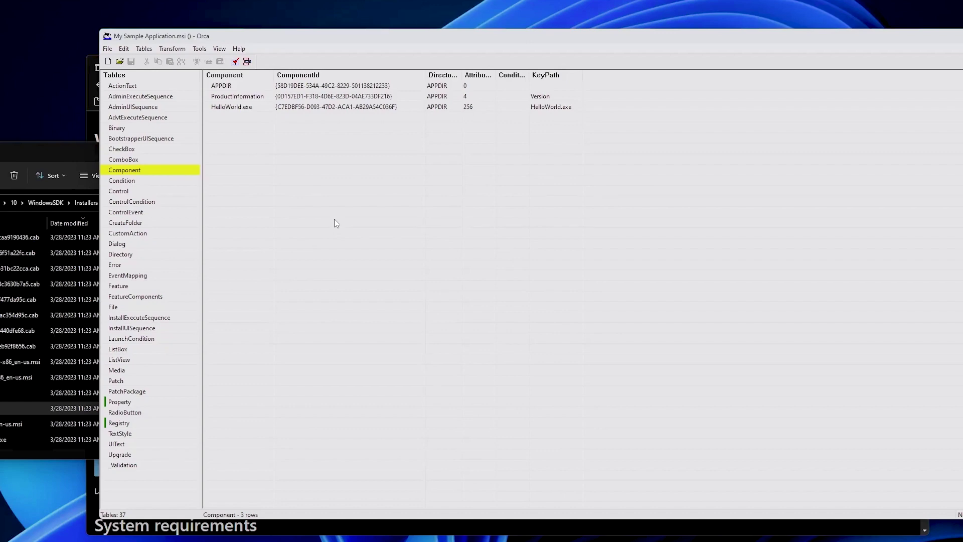
# Open Add Row on the Component table and enter ConfigFile as the component name
pyautogui.rightClick(319, 228)
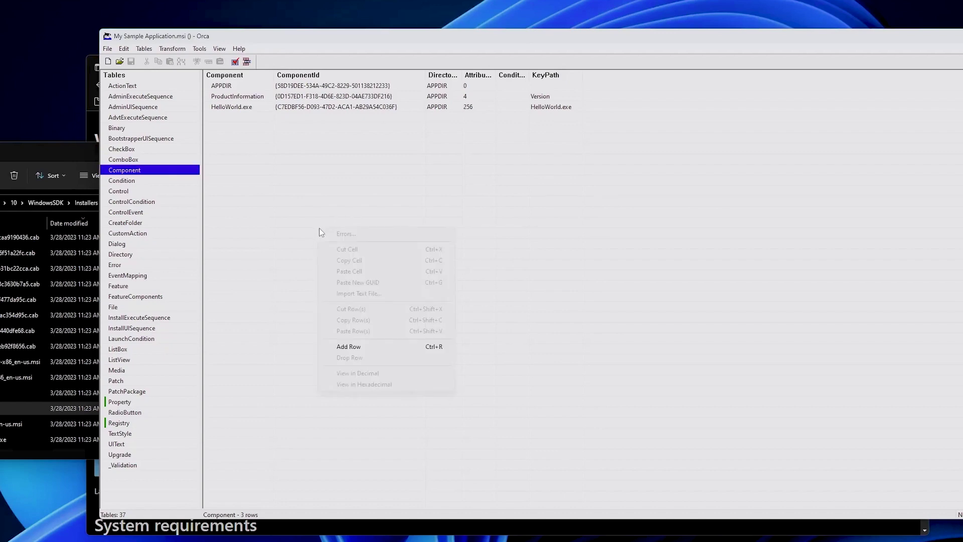
pyautogui.click(365, 345)
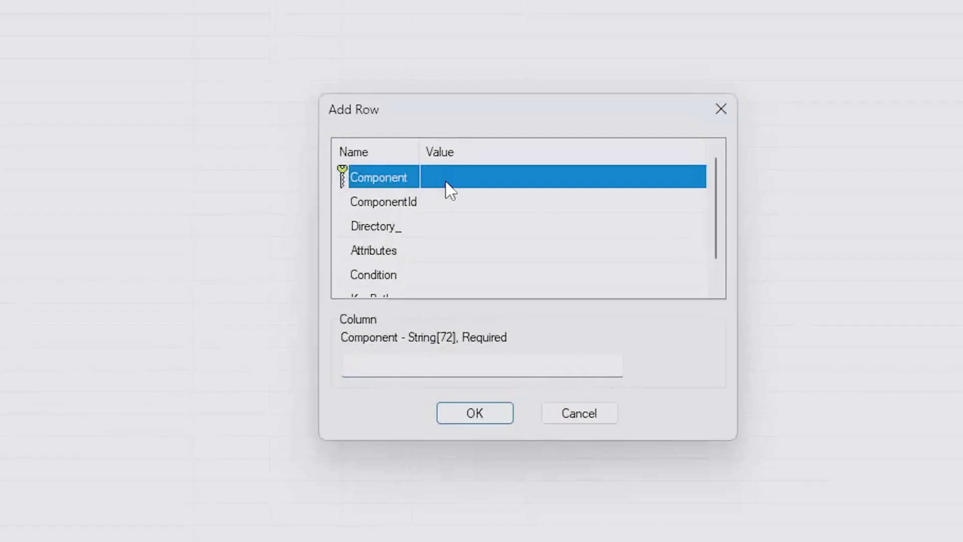
pyautogui.click(454, 367)
pyautogui.write('ConfigFile')
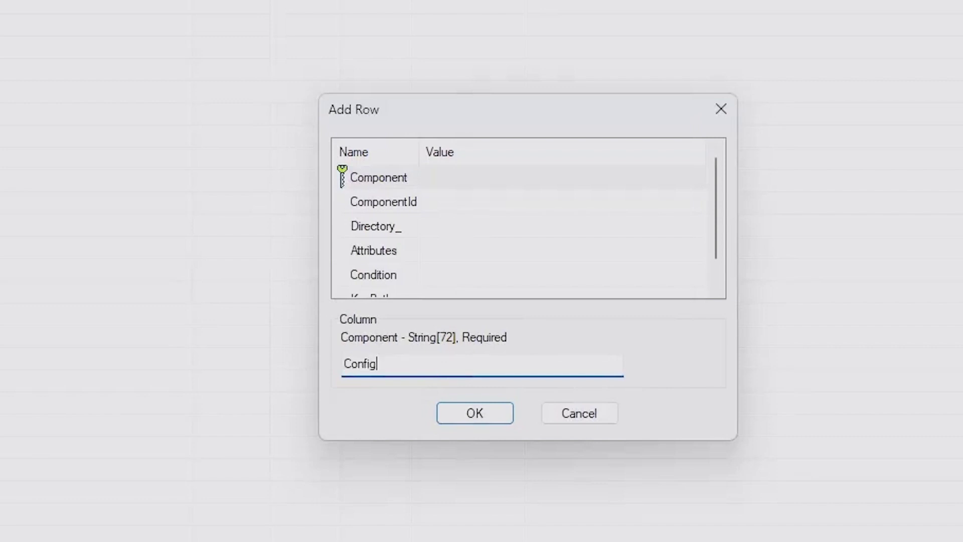
pyautogui.click(483, 205)
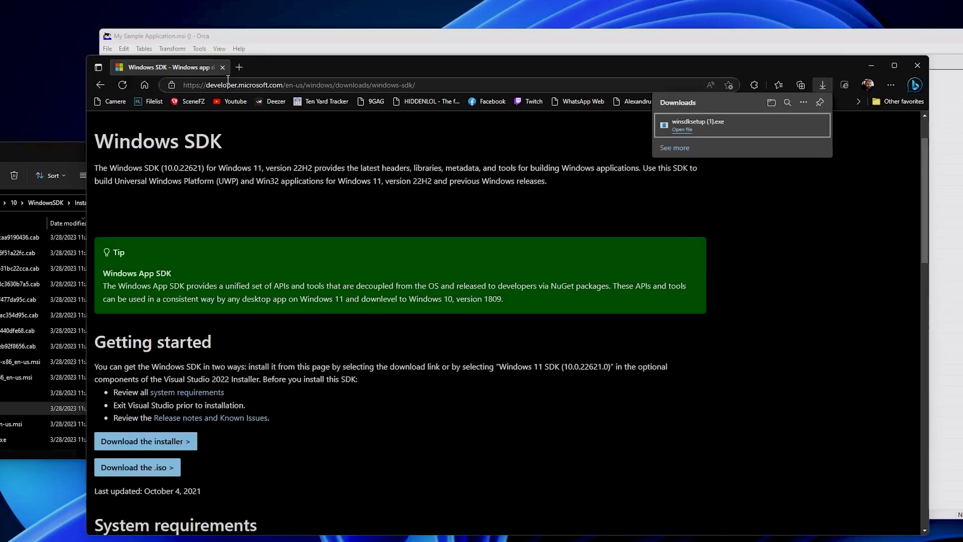
# Generate a new GUID on guidgenerator.com in a new Edge tab, select it, and minimize Edge
pyautogui.click(237, 68)
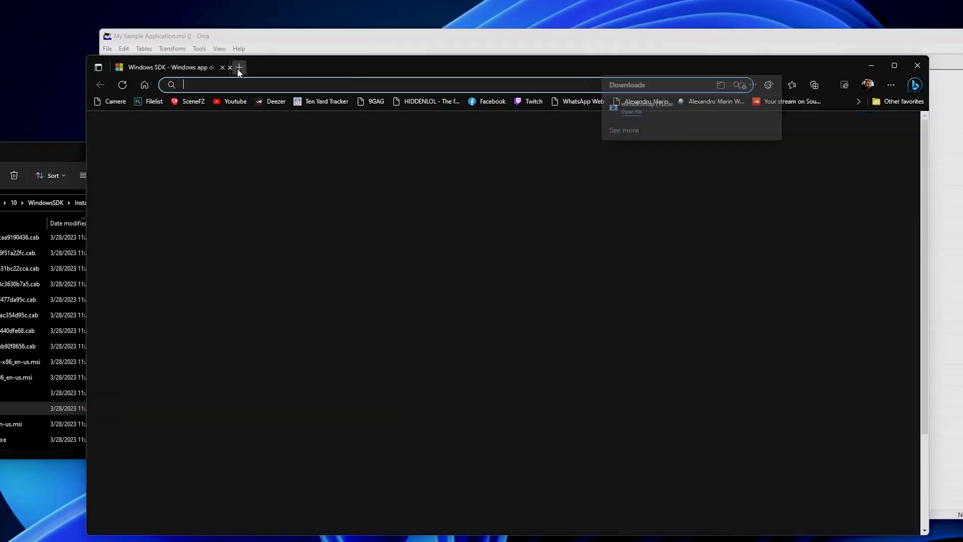
pyautogui.write('guidg')
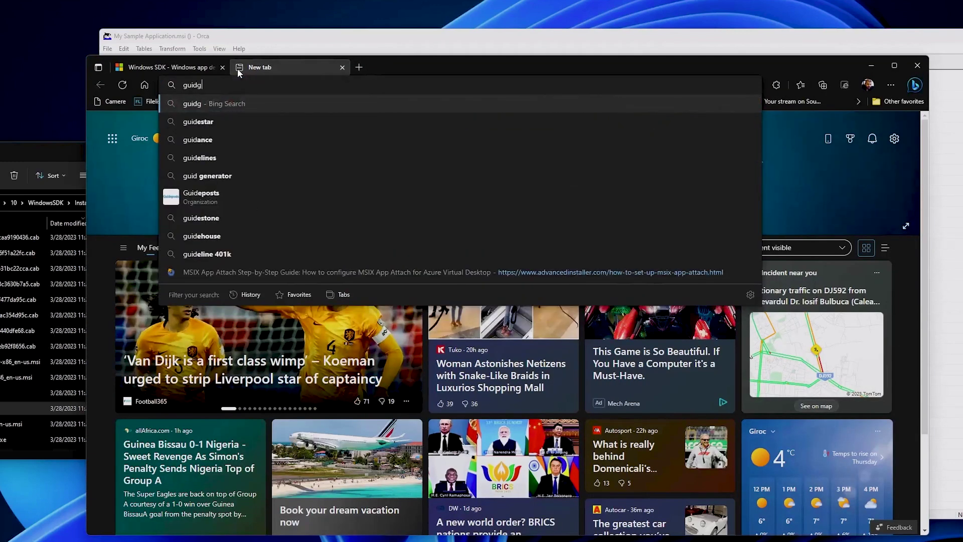
pyautogui.write('enerator.com')
pyautogui.press('Return')
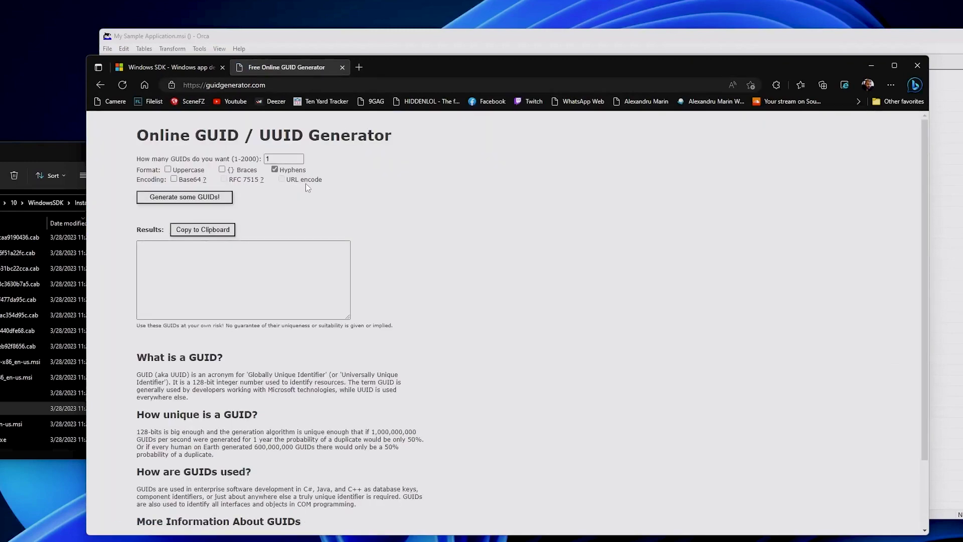
pyautogui.click(218, 202)
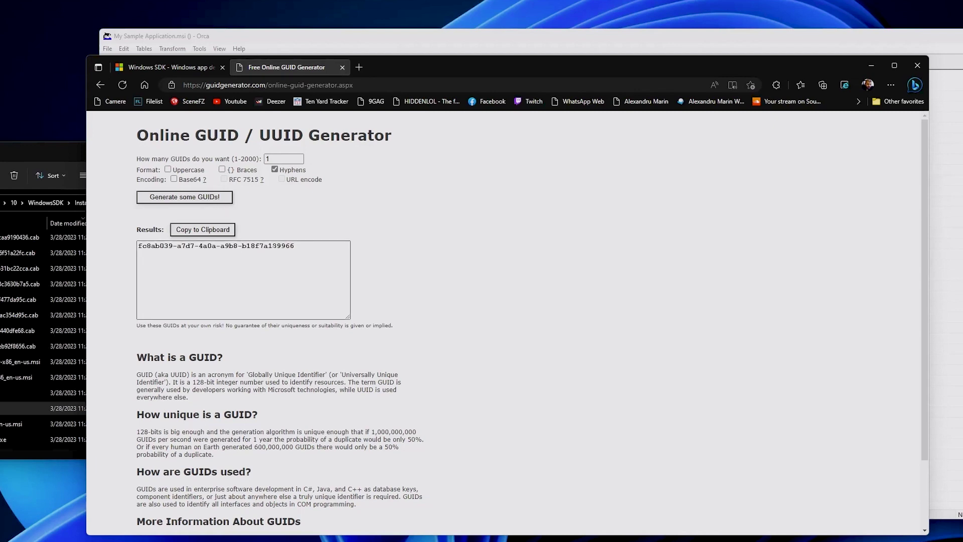
pyautogui.moveTo(306, 246); pyautogui.dragTo(139, 246)
pyautogui.hotkey('ctrl', 'c')
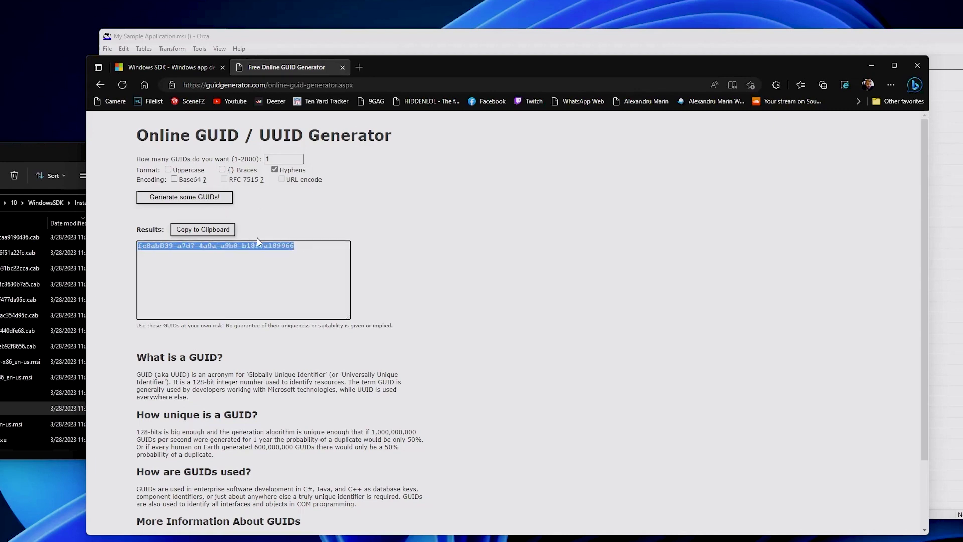
pyautogui.click(870, 67)
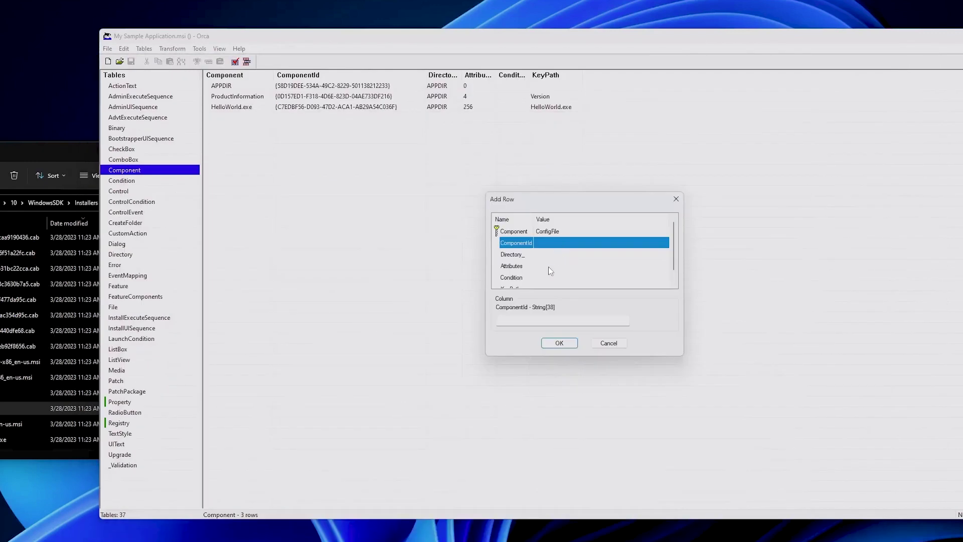
# Paste the generated GUID as the ComponentId and set Directory_ to APPDIR
pyautogui.hotkey('ctrl', 'v')
pyautogui.click(548, 252)
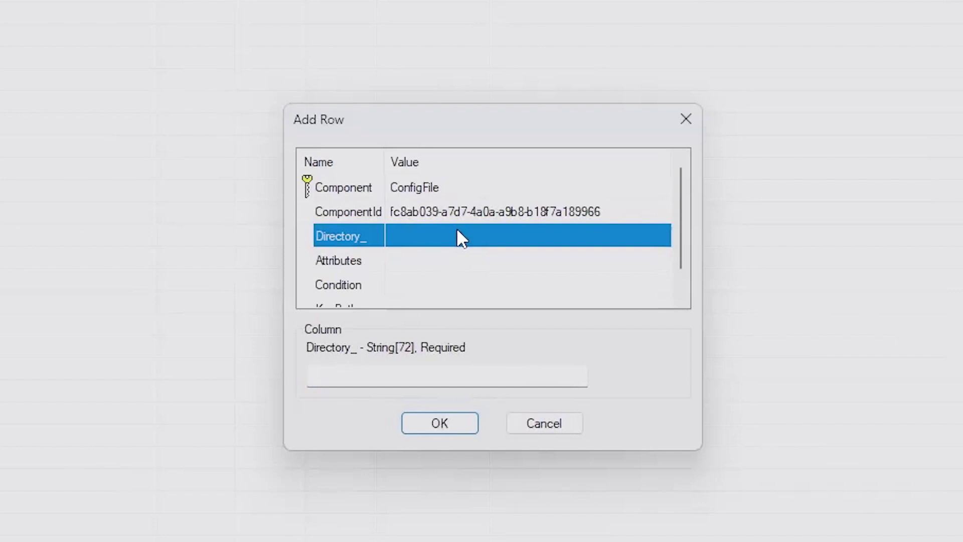
pyautogui.press('Down')
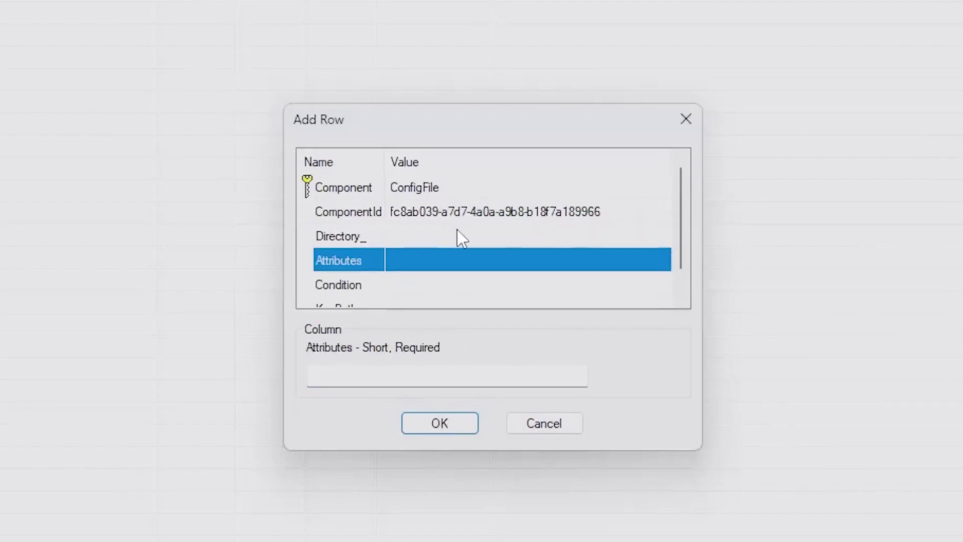
pyautogui.press('Up')
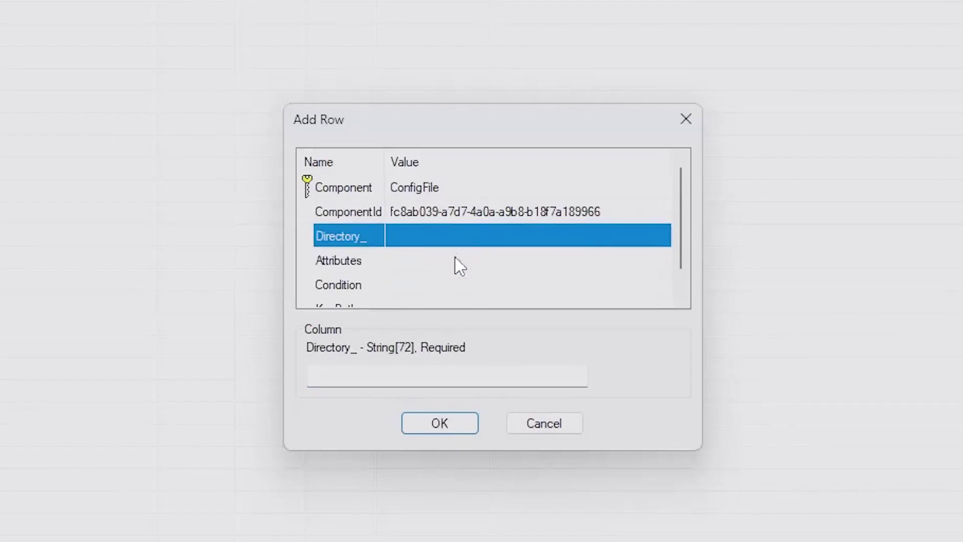
pyautogui.click(398, 370)
pyautogui.write('APPDIR')
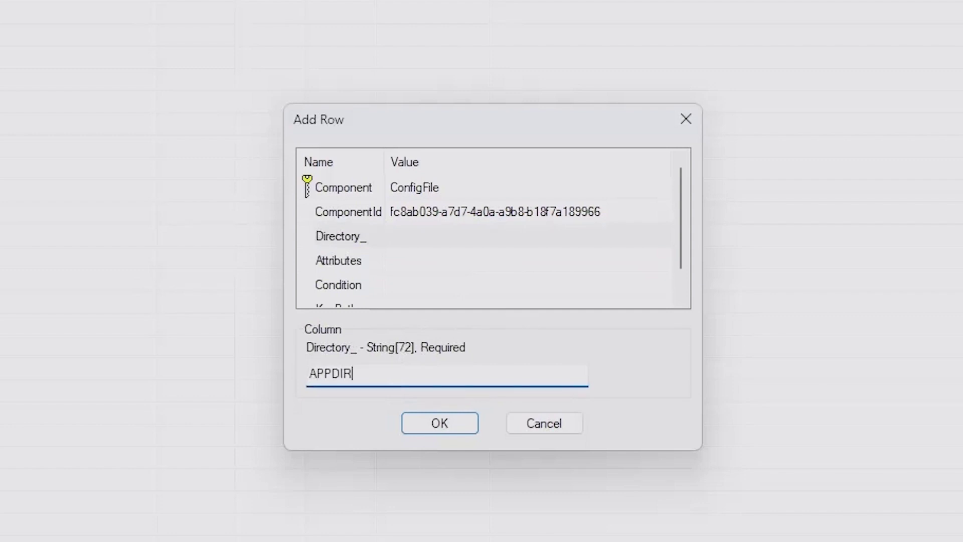
pyautogui.click(425, 277)
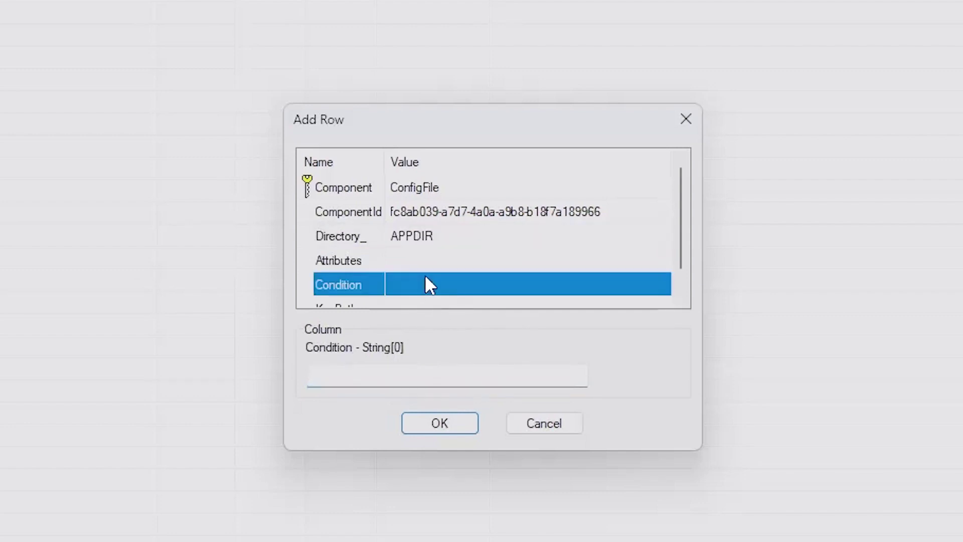
# Set Attributes to 0 and add the ConfigFile component row
pyautogui.click(430, 245)
pyautogui.click(439, 261)
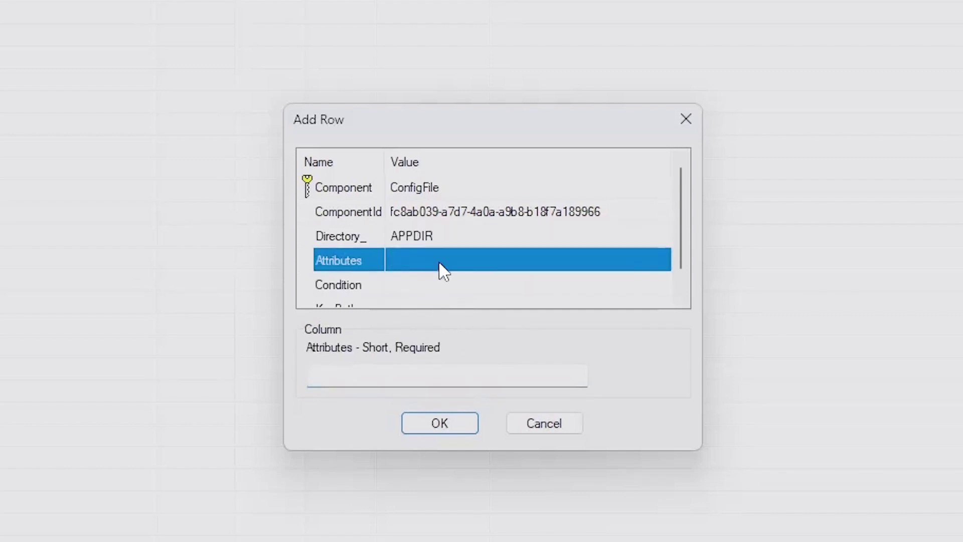
pyautogui.click(394, 373)
pyautogui.write('0')
pyautogui.click(420, 284)
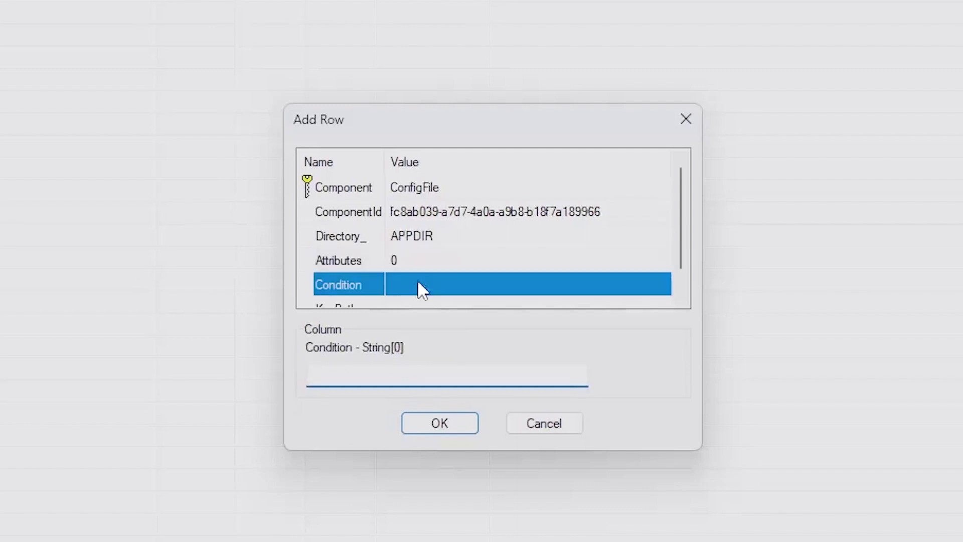
pyautogui.scroll(-1, 485, 265)
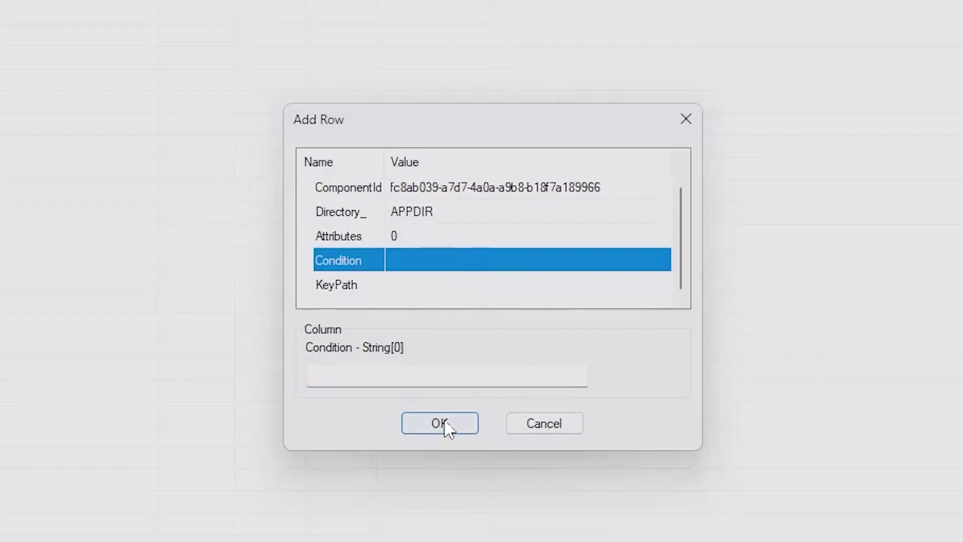
pyautogui.click(417, 290)
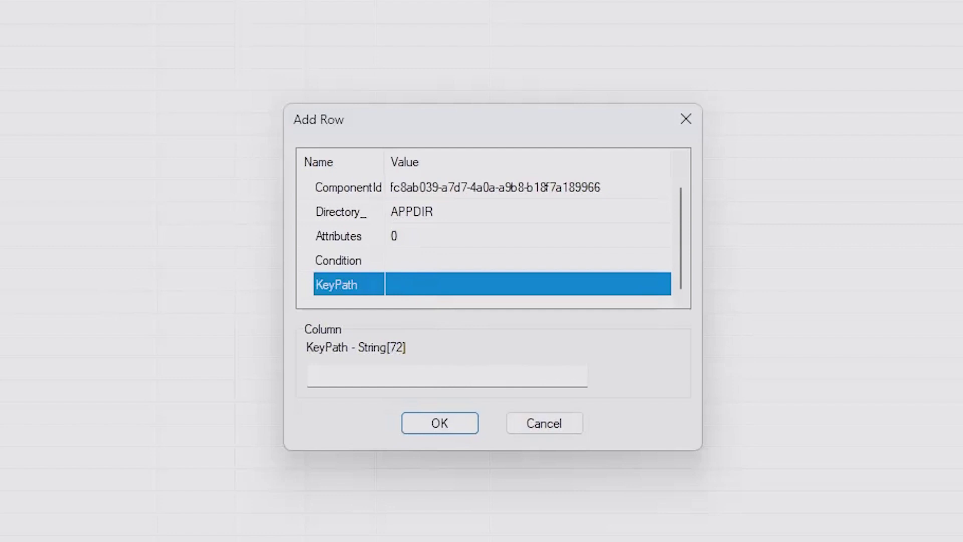
pyautogui.click(439, 425)
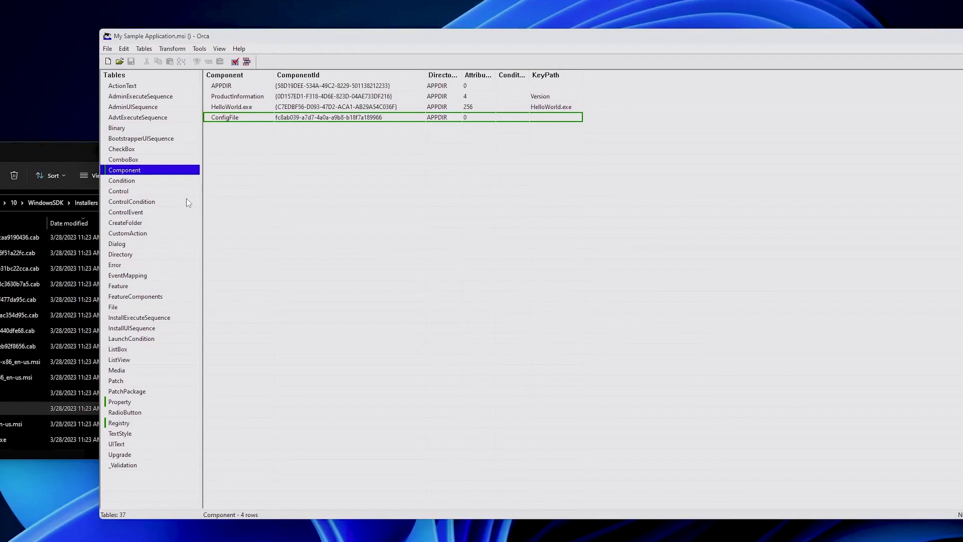
# Add a FeatureComponents row linking feature MainFeature to component ConfigFile
pyautogui.click(139, 297)
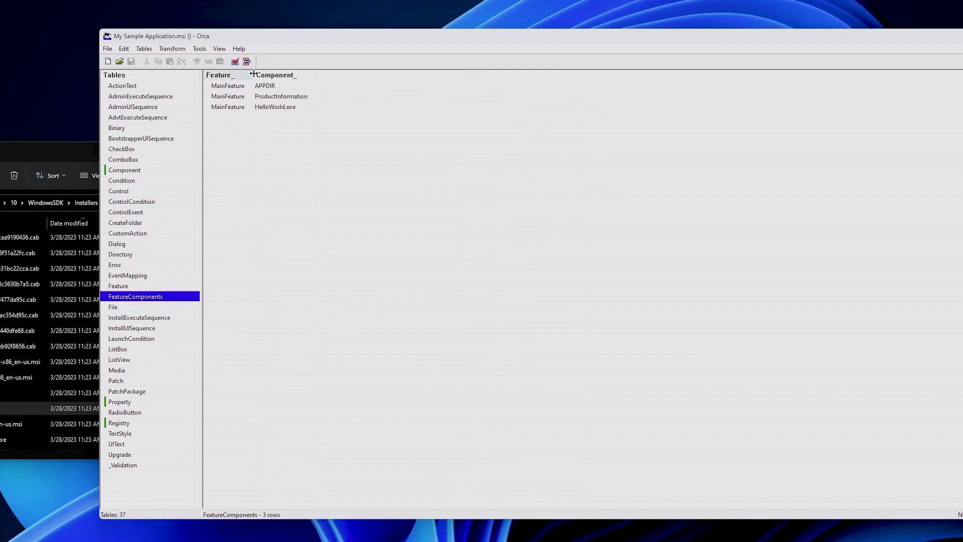
pyautogui.rightClick(238, 121)
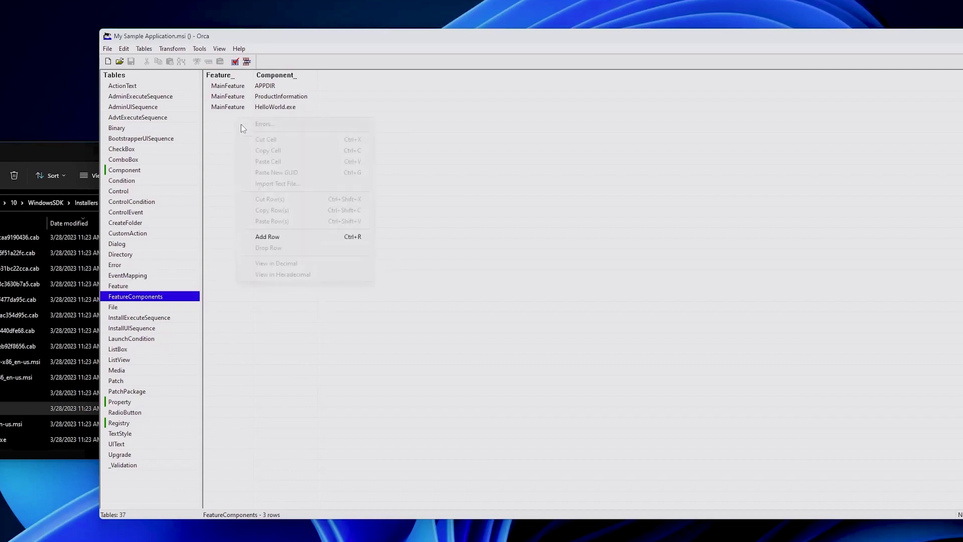
pyautogui.click(276, 234)
pyautogui.click(566, 264)
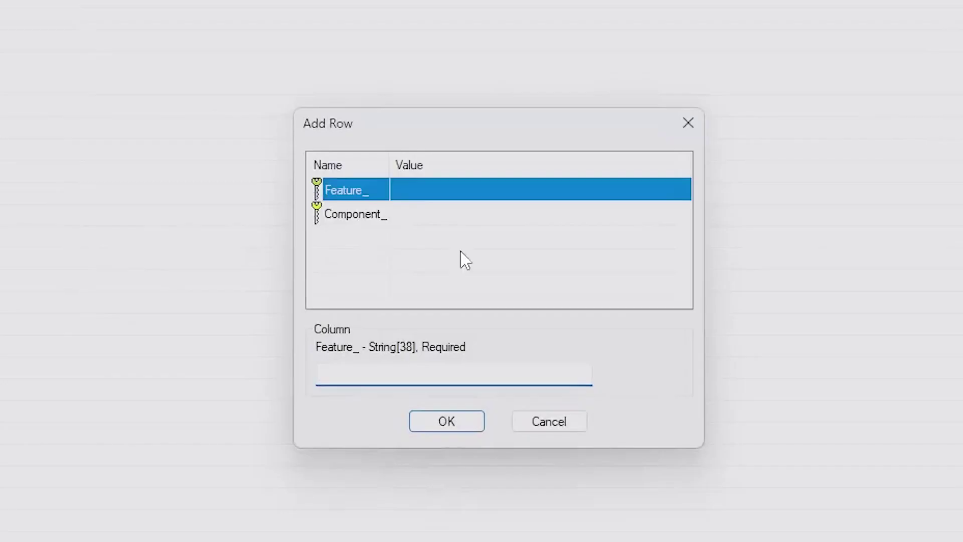
pyautogui.click(538, 320)
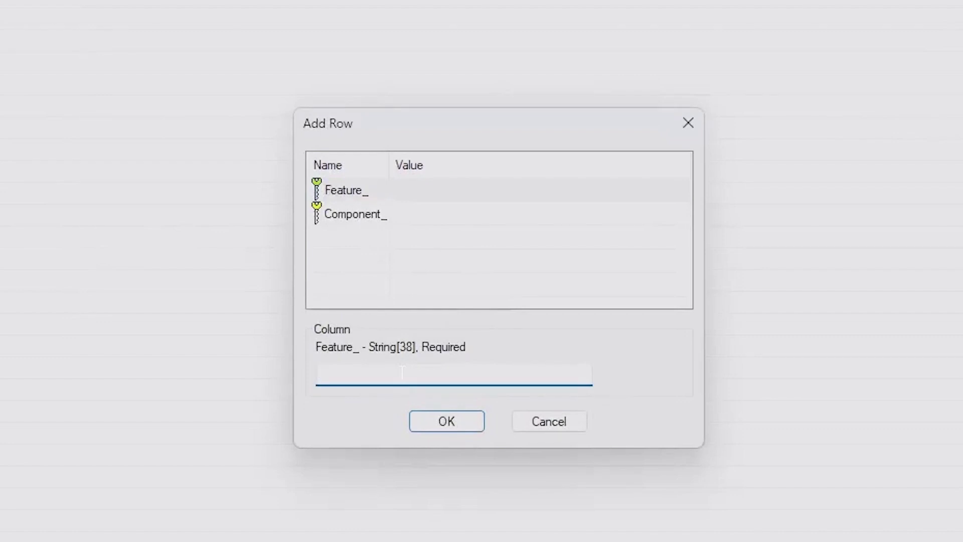
pyautogui.write('MainFeature')
pyautogui.click(440, 216)
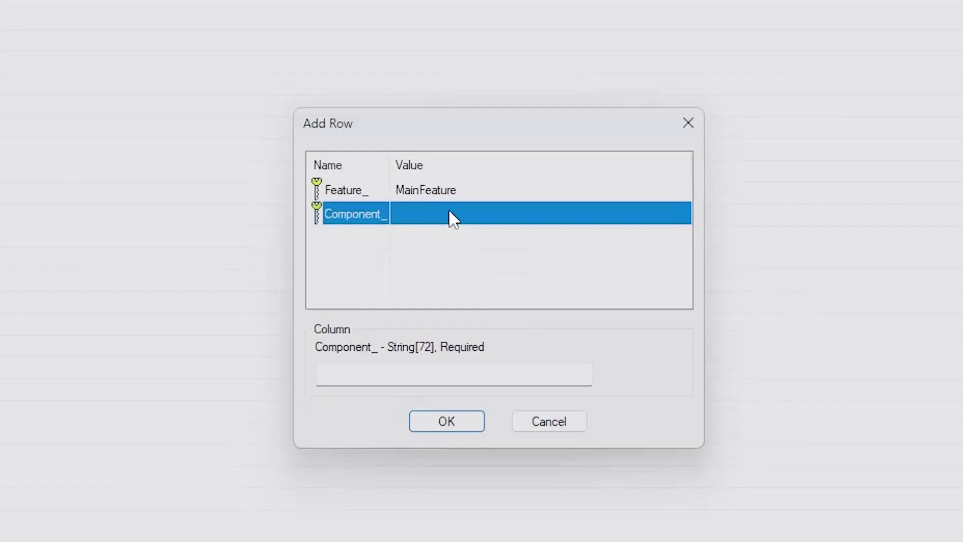
pyautogui.click(459, 371)
pyautogui.write('ConfigFile')
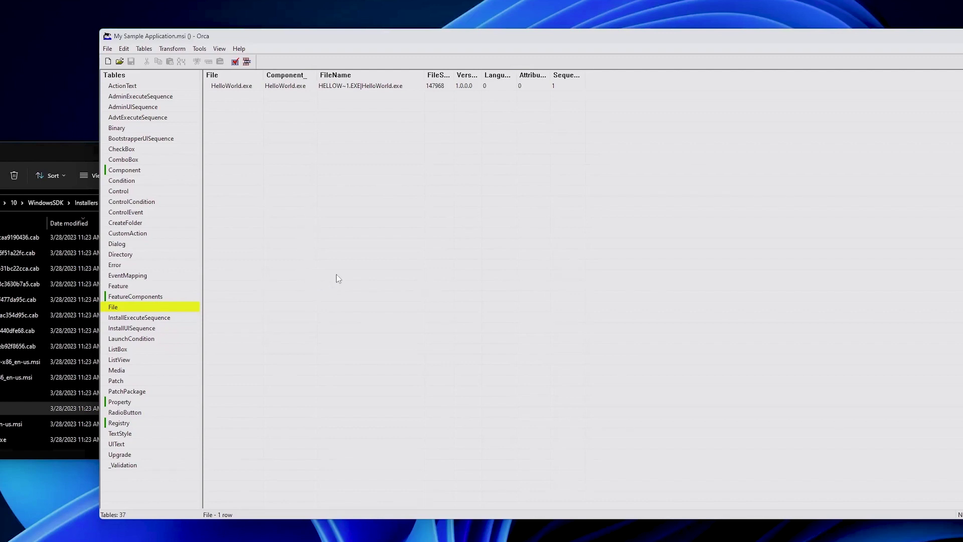
# Start a new File row with file key settings.cfg and component ConfigFie
pyautogui.rightClick(314, 206)
pyautogui.click(357, 323)
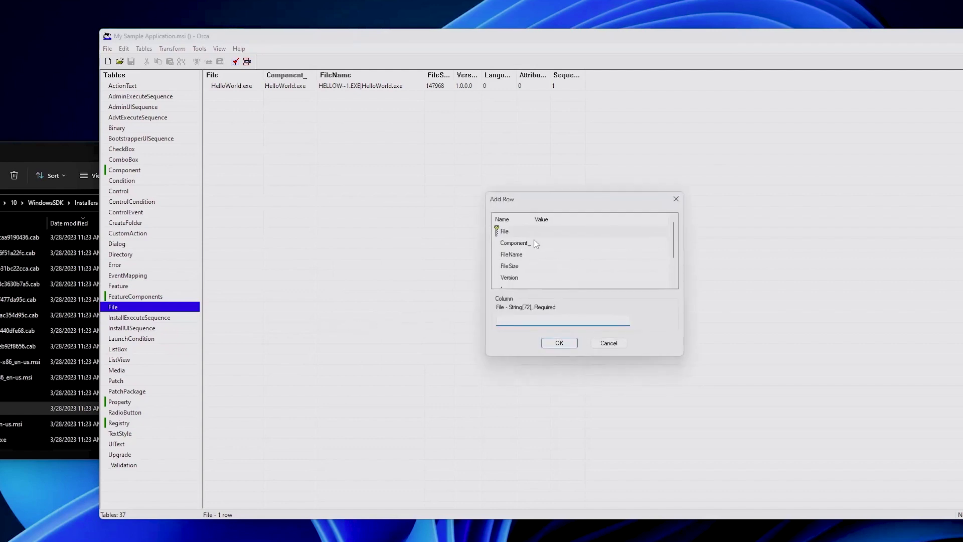
pyautogui.click(545, 232)
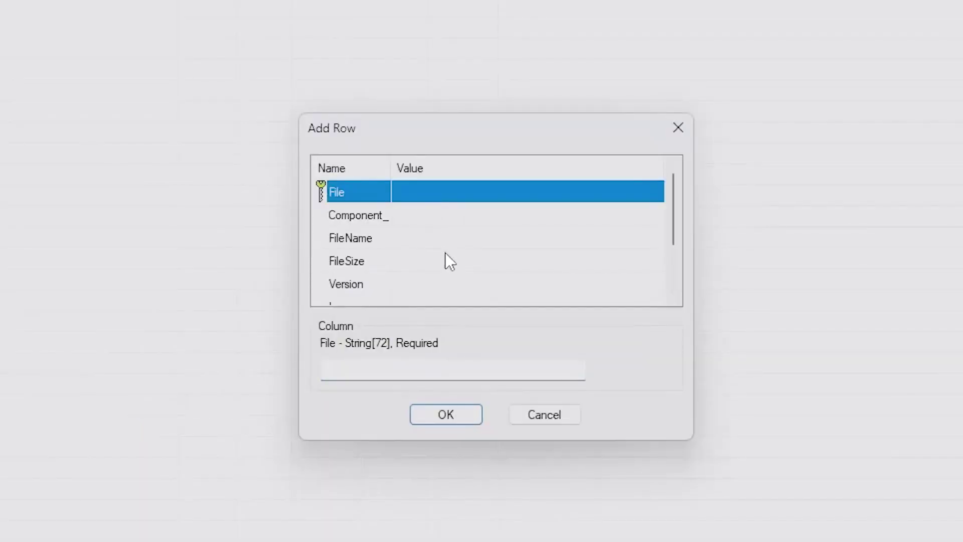
pyautogui.click(392, 380)
pyautogui.write('sett')
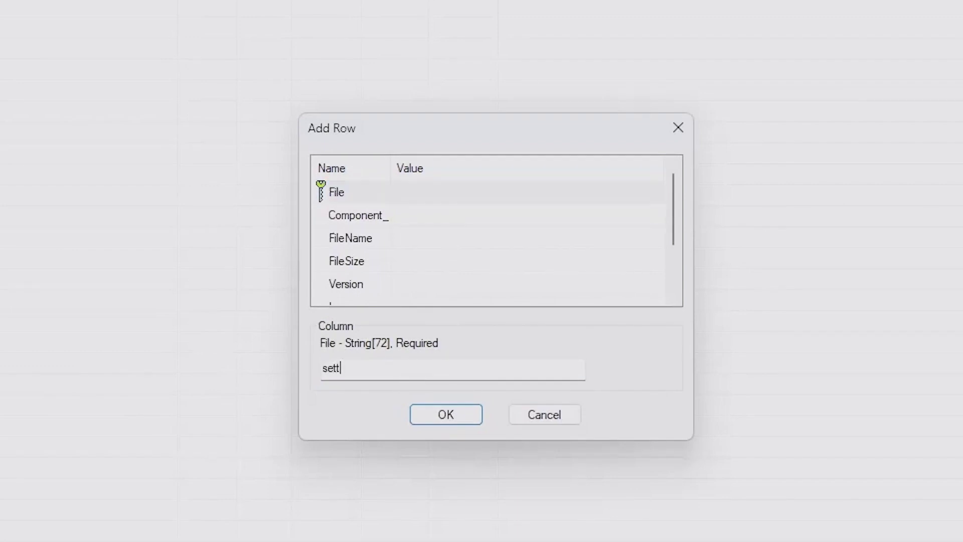
pyautogui.write('ings.cfg')
pyautogui.click(409, 221)
pyautogui.click(409, 220)
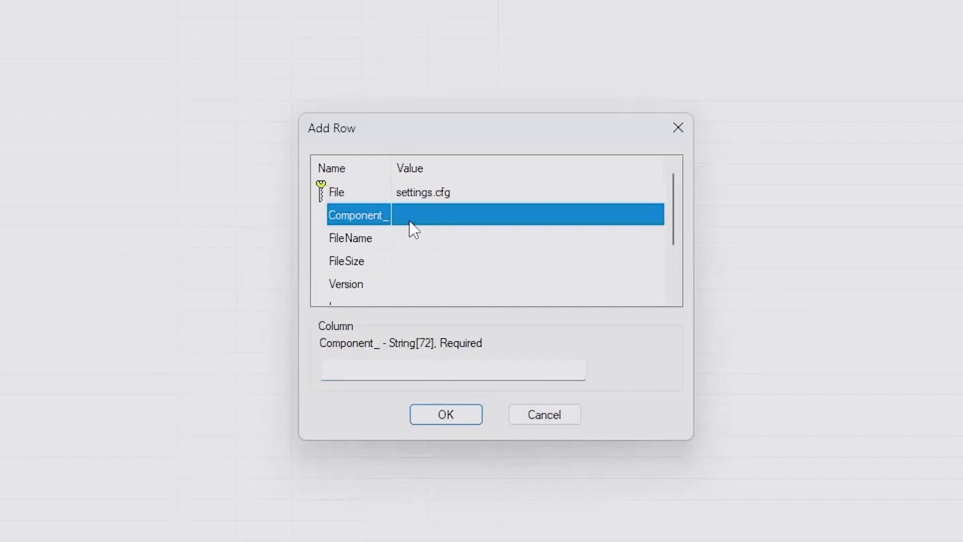
pyautogui.click(382, 369)
pyautogui.write('Conf')
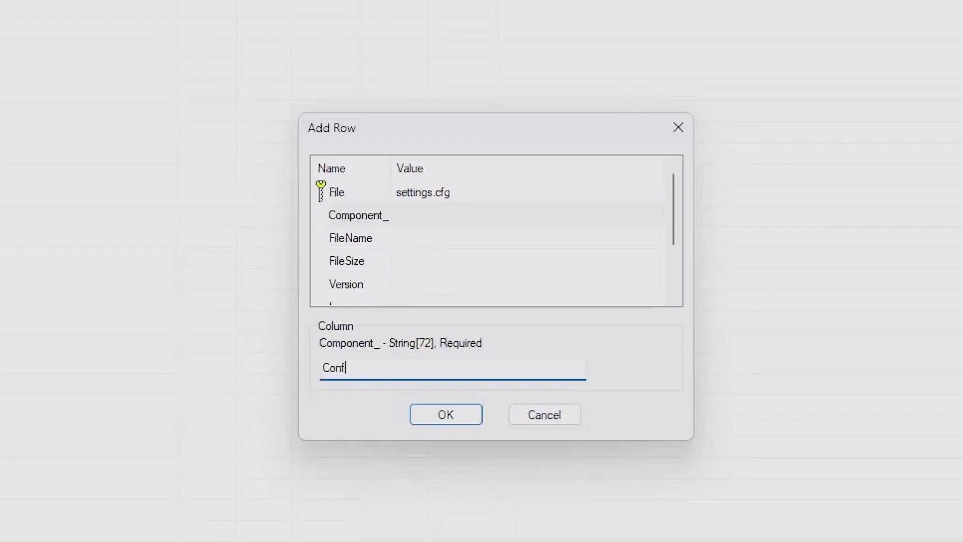
pyautogui.write('igFie')
pyautogui.click(427, 243)
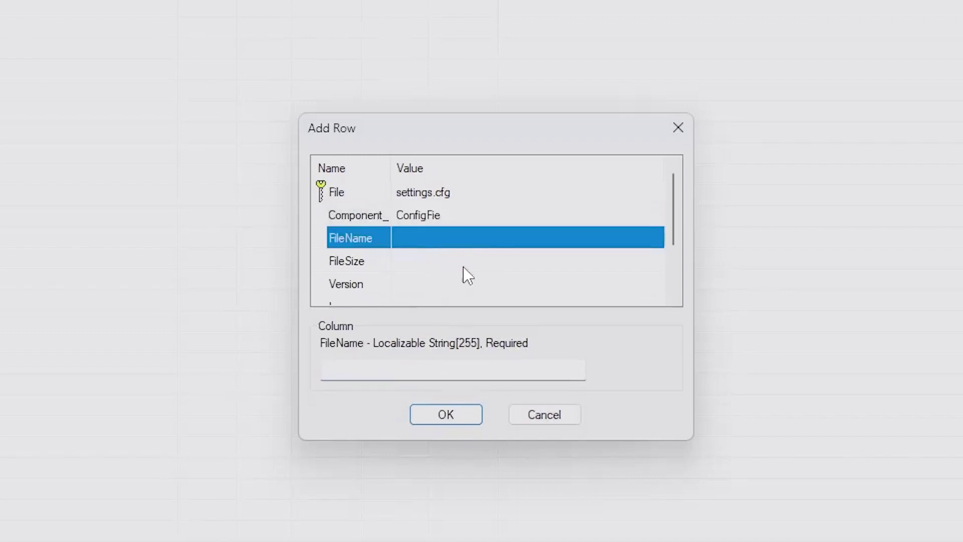
# Enter FileName settings.cfg and FileSize 11, checking the file's size in its desktop properties
pyautogui.click(414, 356)
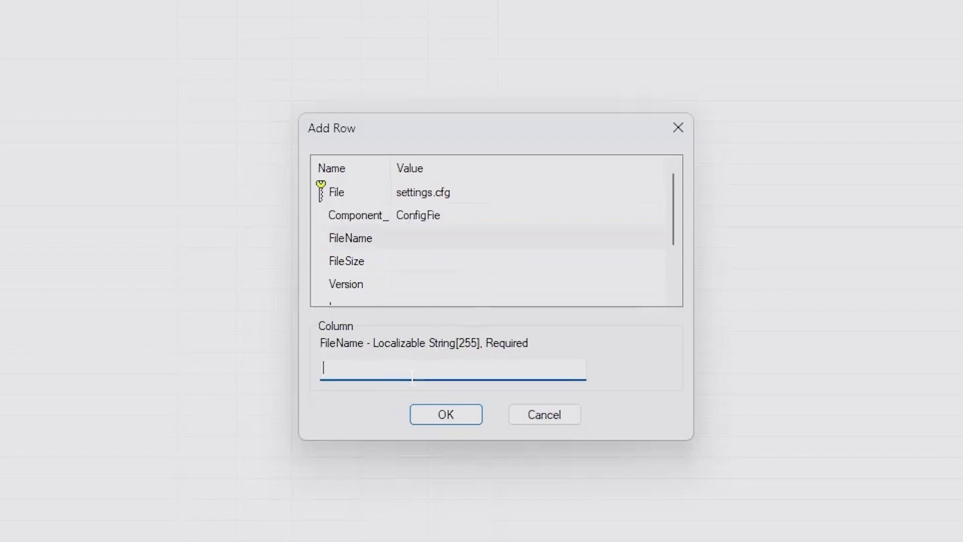
pyautogui.write('settings.cfg')
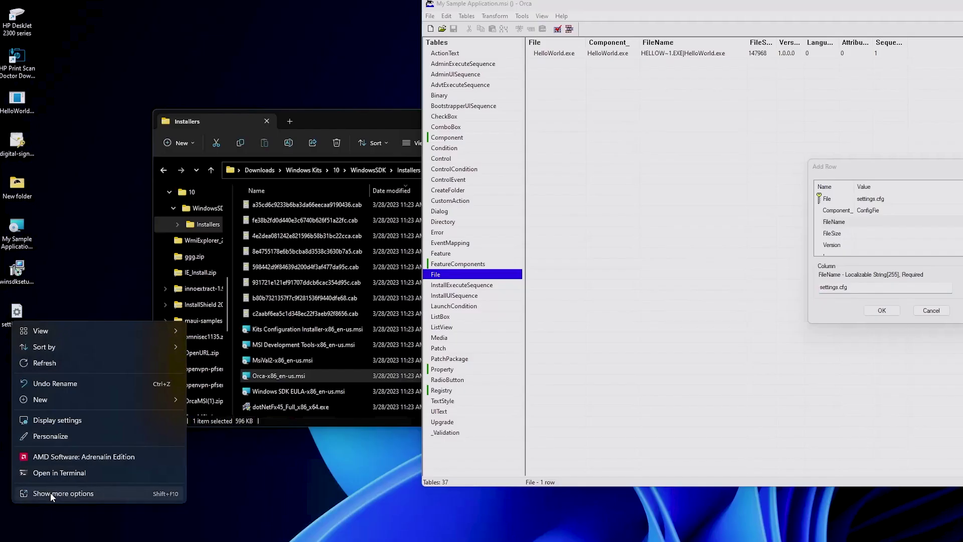
pyautogui.click(50, 492)
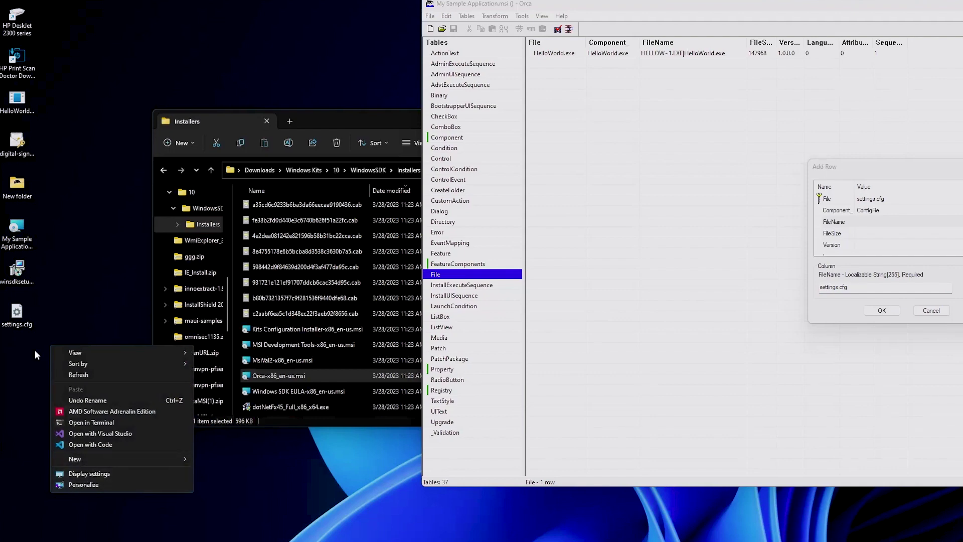
pyautogui.rightClick(21, 320)
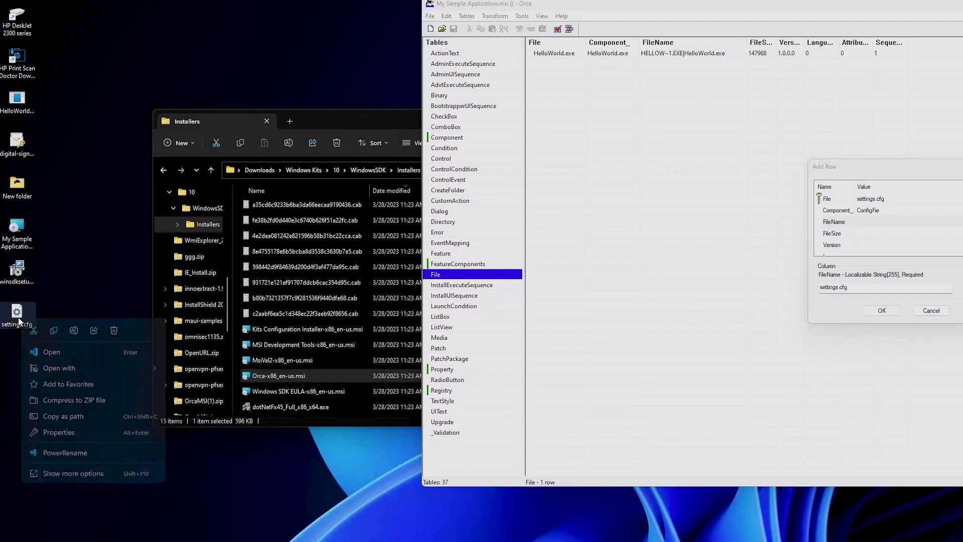
pyautogui.click(62, 433)
pyautogui.moveTo(114, 421); pyautogui.dragTo(285, 278)
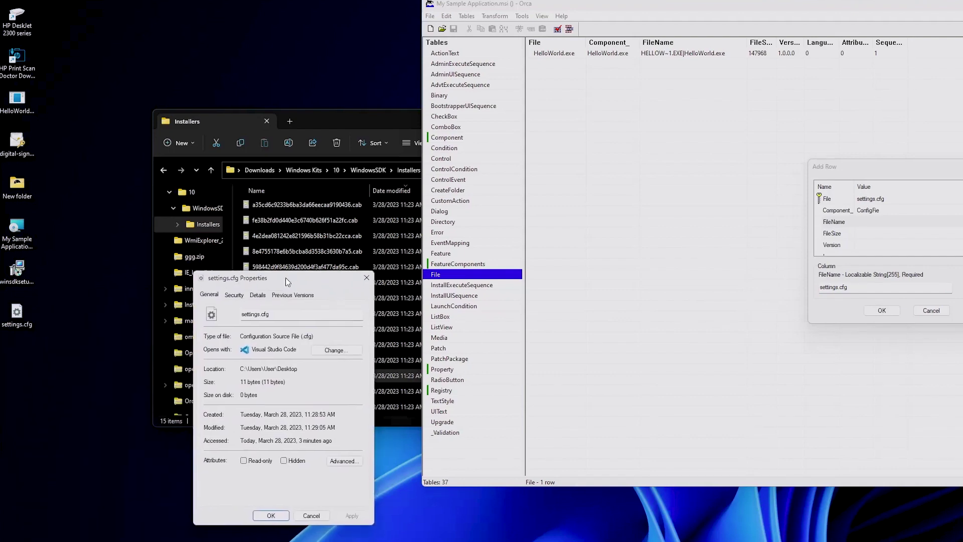
pyautogui.click(878, 221)
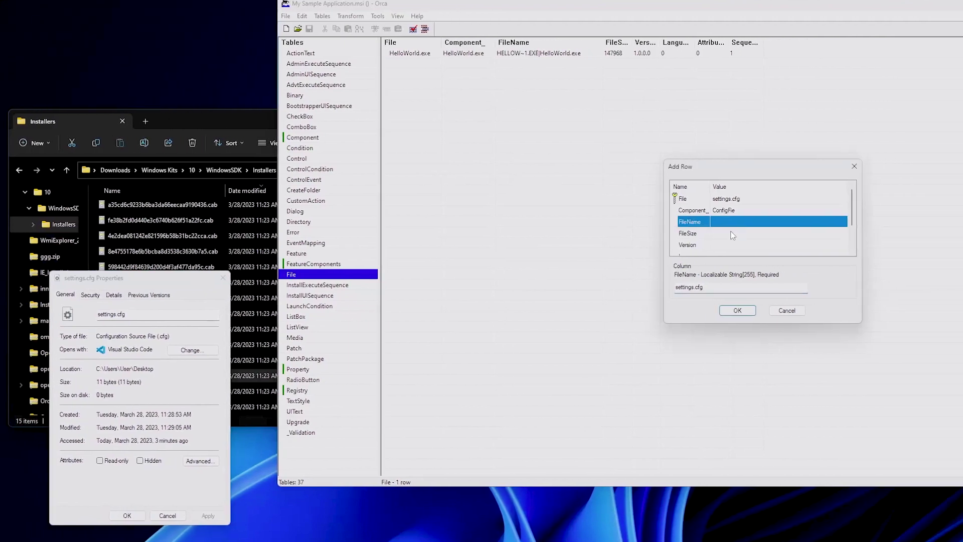
pyautogui.click(717, 234)
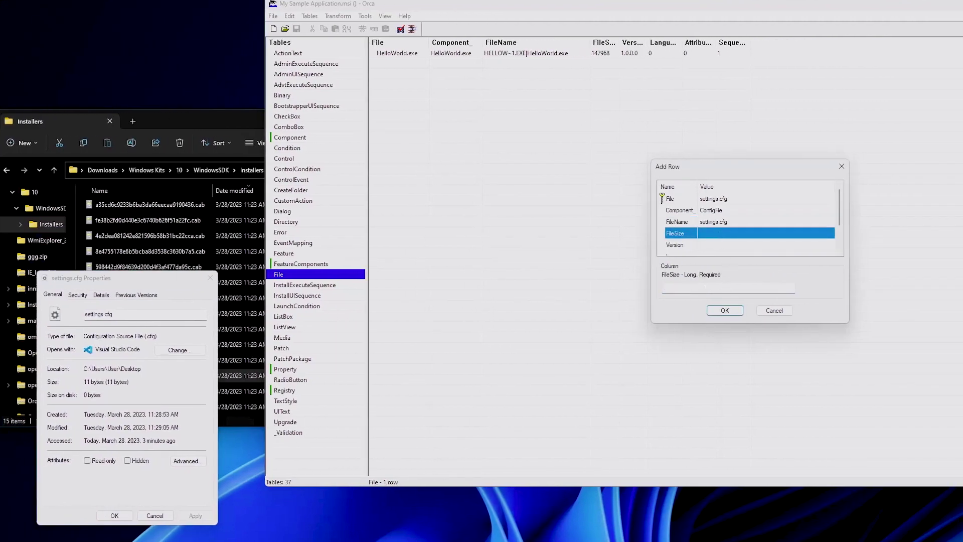
pyautogui.click(705, 288)
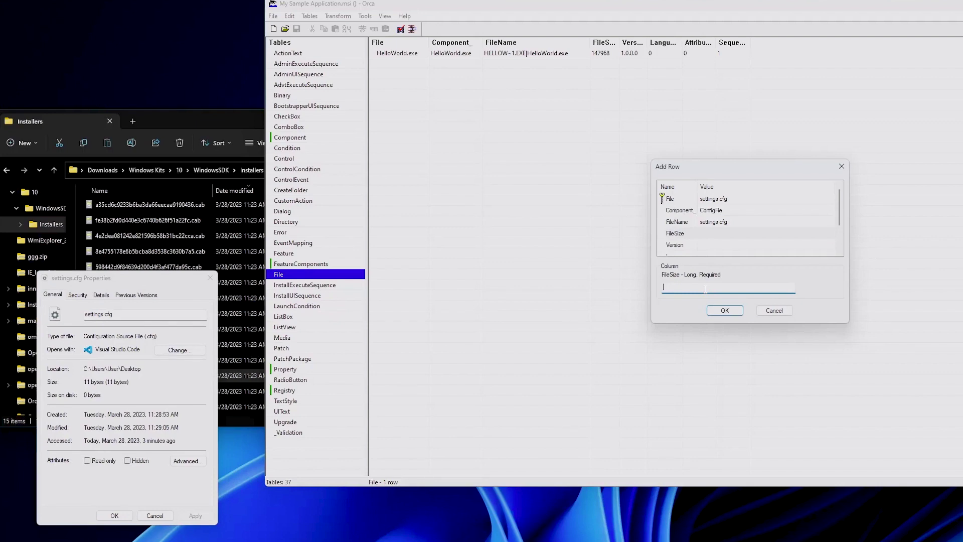
pyautogui.write('11')
pyautogui.click(734, 245)
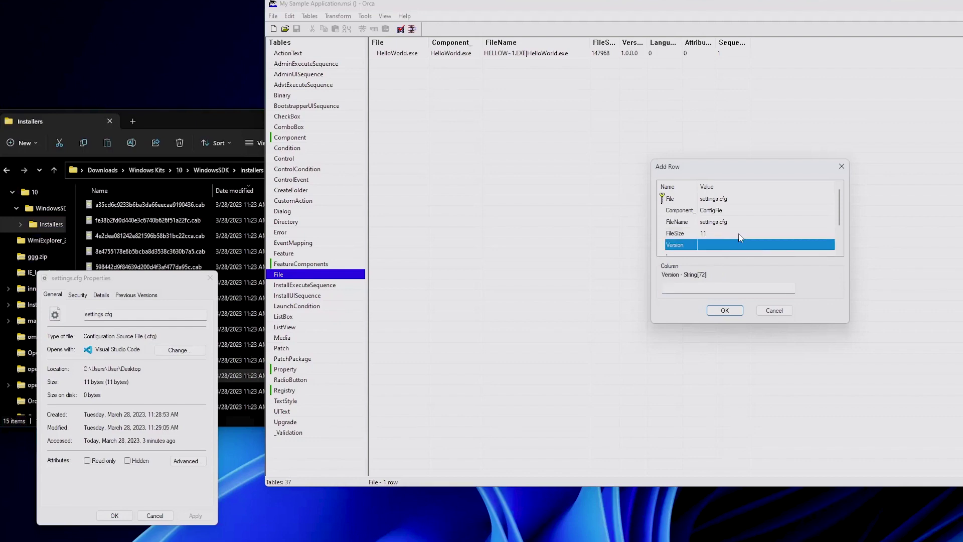
# Set Attributes to 8192 and Sequence to 2, then add the settings.cfg row
pyautogui.scroll(-1, 739, 233)
pyautogui.click(710, 233)
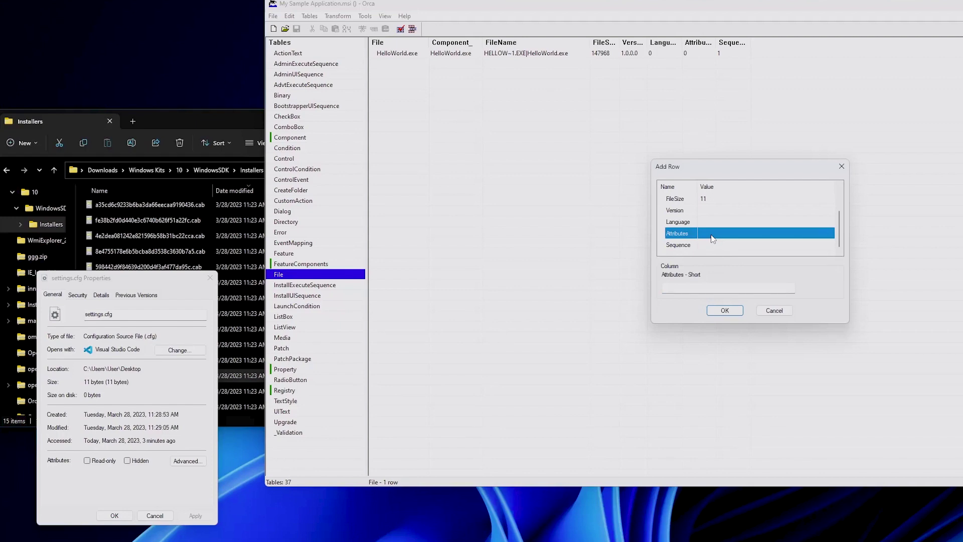
pyautogui.press('Tab')
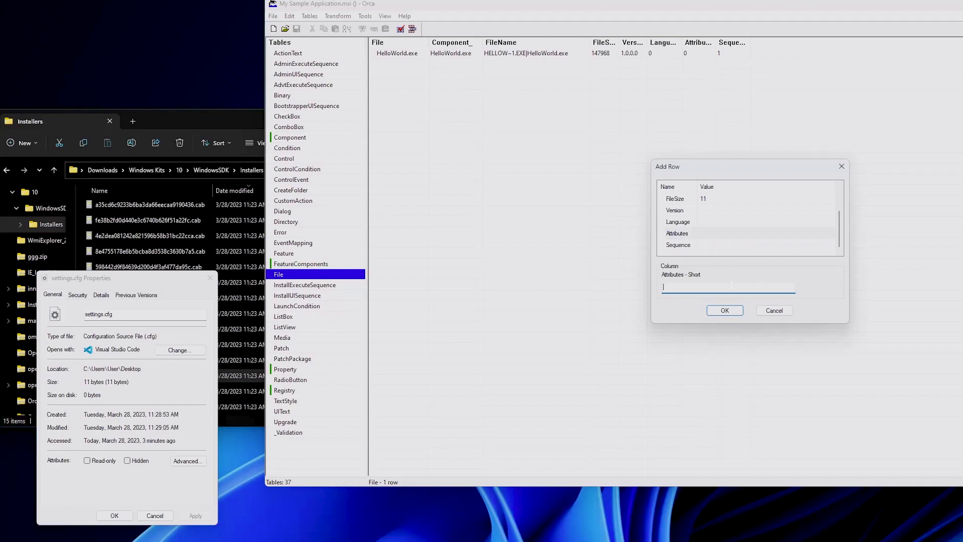
pyautogui.write('8292')
pyautogui.press('BackSpace')
pyautogui.press('BackSpace')
pyautogui.write('92')
pyautogui.click(718, 245)
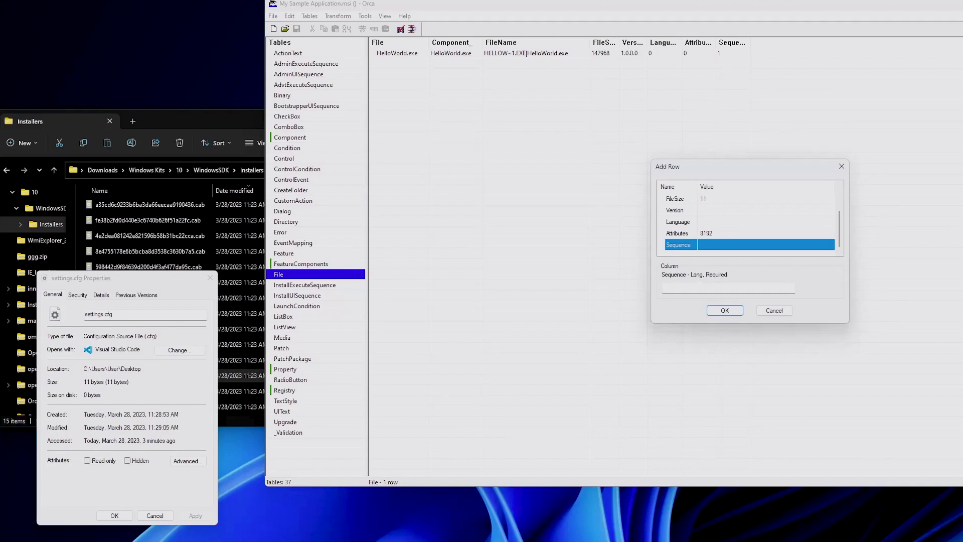
pyautogui.press('Tab')
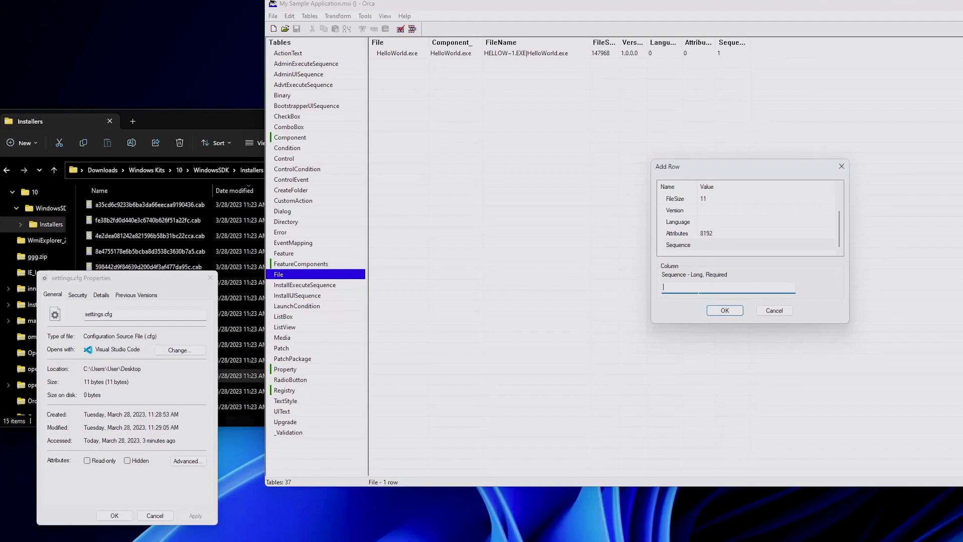
pyautogui.click(739, 221)
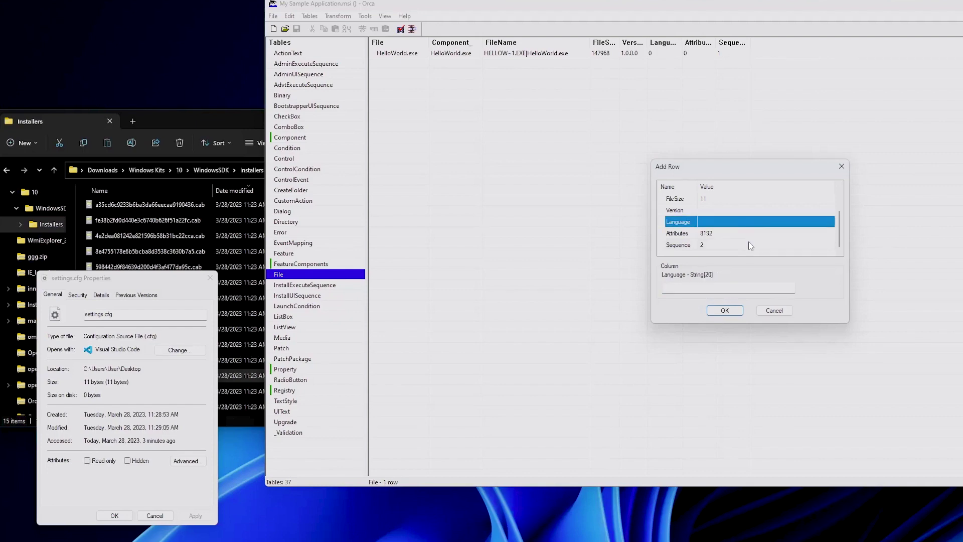
pyautogui.click(725, 311)
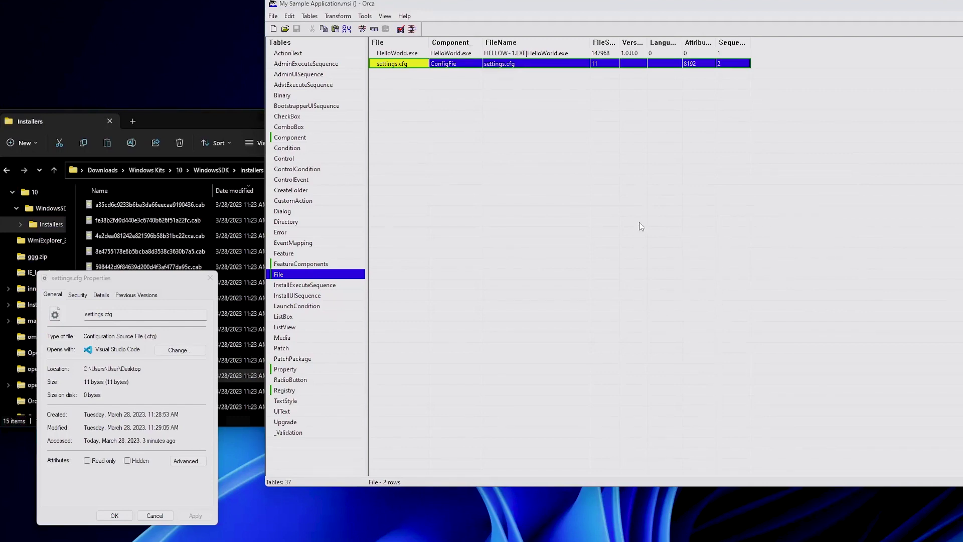
# Add a Media row with DiskId 2 and LastSequence 2, leaving Cabinet empty
pyautogui.click(315, 339)
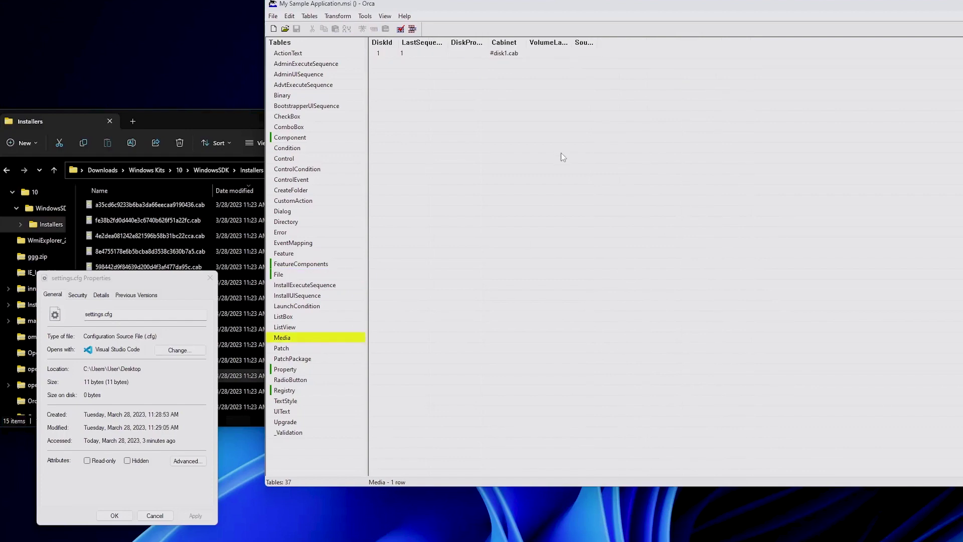
pyautogui.rightClick(540, 153)
pyautogui.click(598, 274)
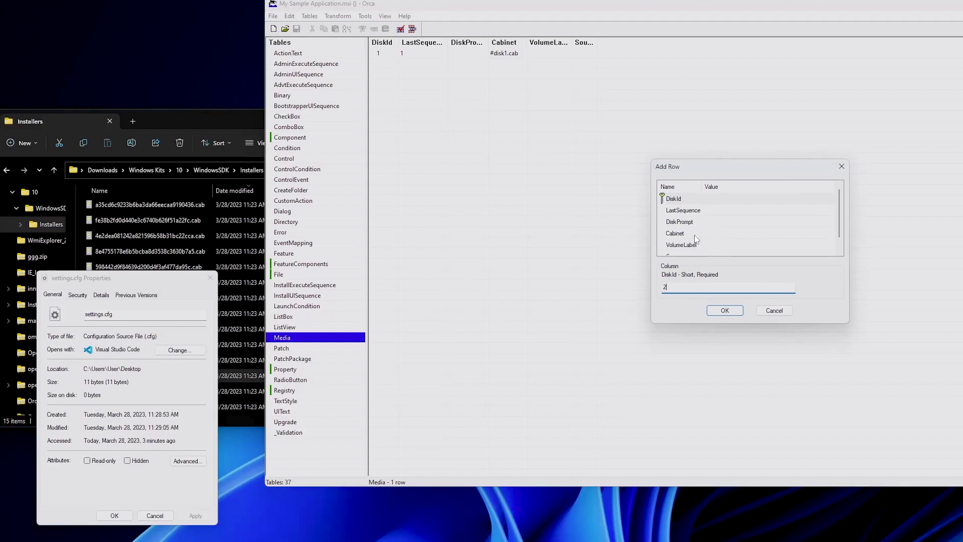
pyautogui.click(719, 215)
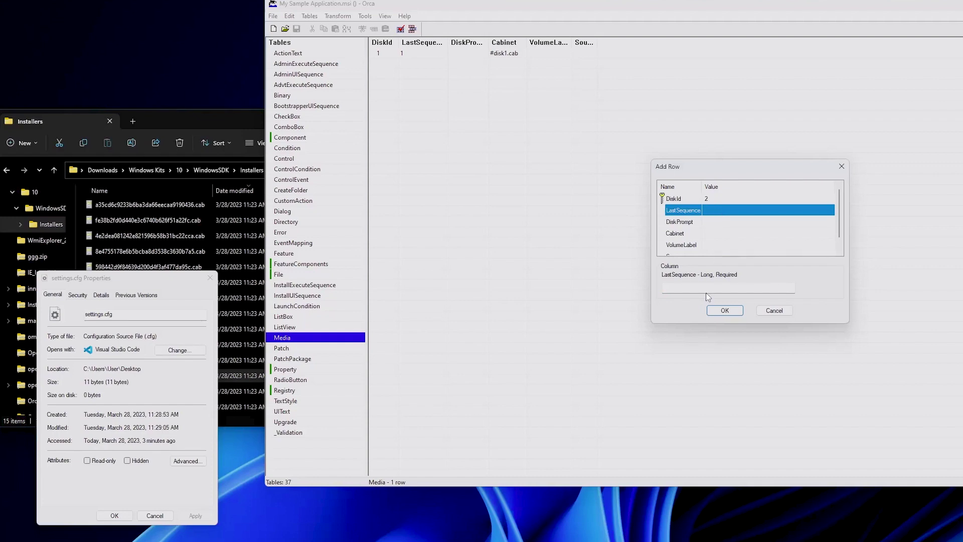
pyautogui.click(728, 287)
pyautogui.write('2')
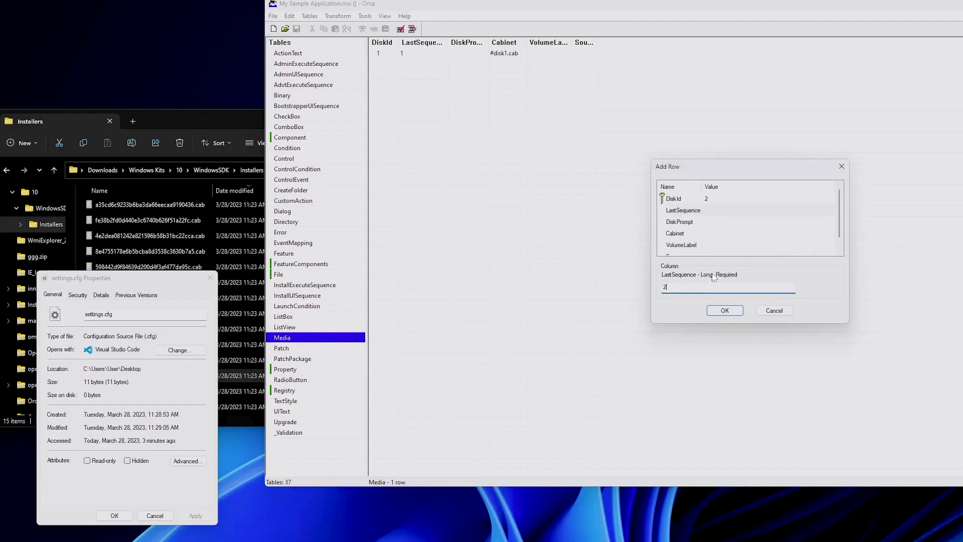
pyautogui.click(732, 234)
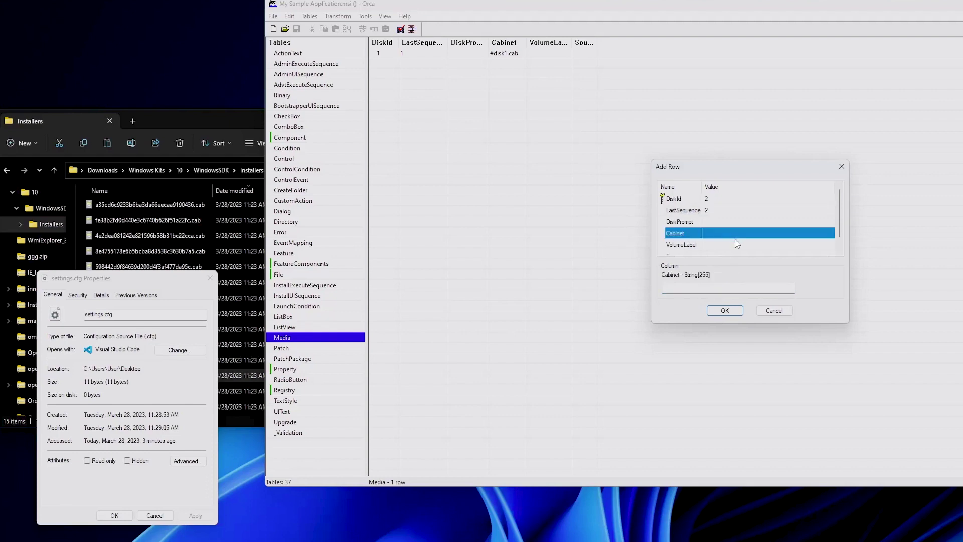
pyautogui.scroll(-1, 736, 240)
pyautogui.click(725, 310)
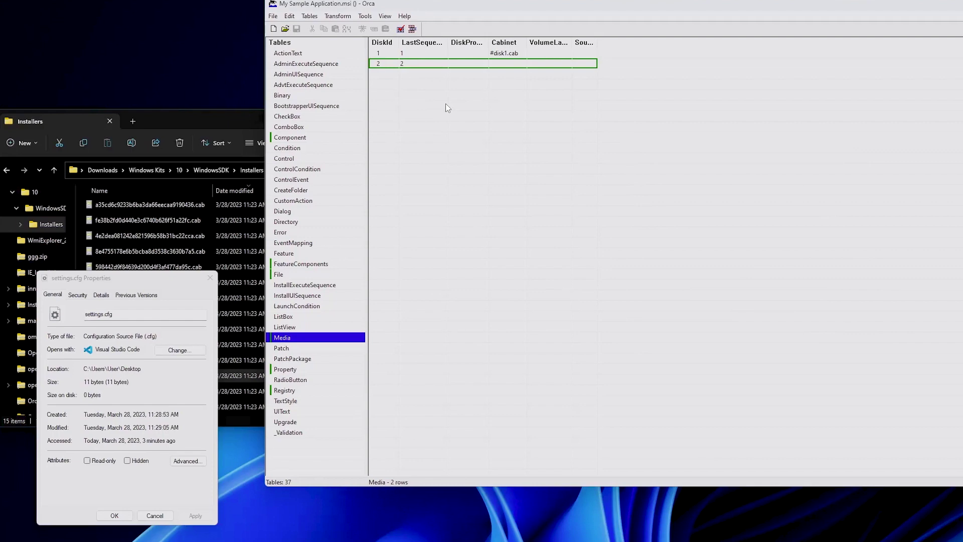
# Generate the transform and save it to the Desktop as mytransformfile.mst
pyautogui.click(349, 17)
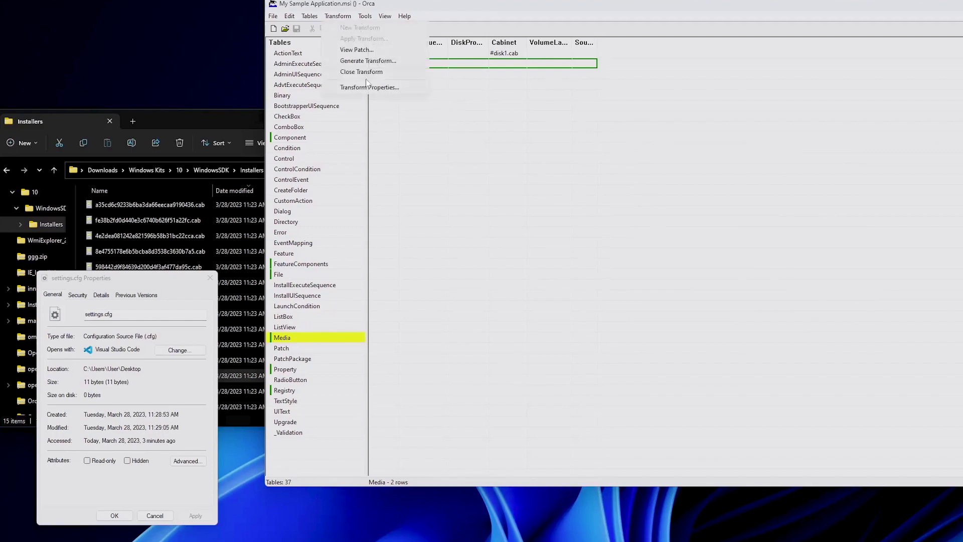
pyautogui.click(391, 66)
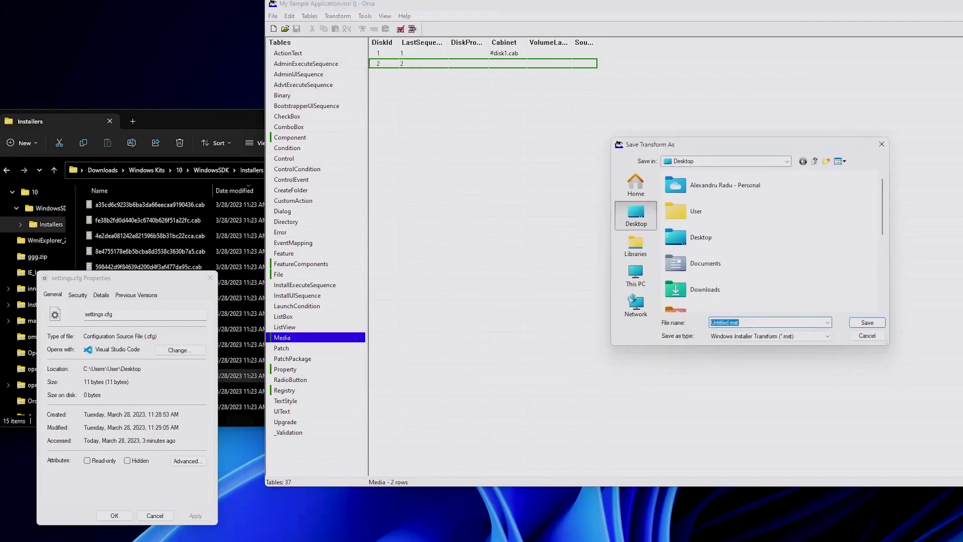
pyautogui.click(723, 323)
pyautogui.doubleClick(723, 323)
pyautogui.press('BackSpace')
pyautogui.write('mytransformfile')
pyautogui.click(861, 324)
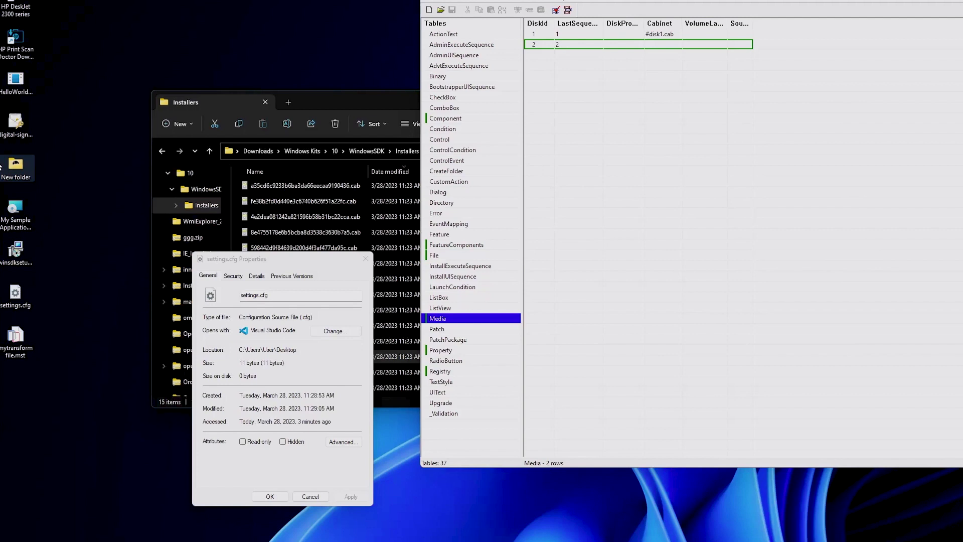
# Select My Sample Application.msi and then settings.cfg on the desktop, clearing each selection
pyautogui.click(15, 214)
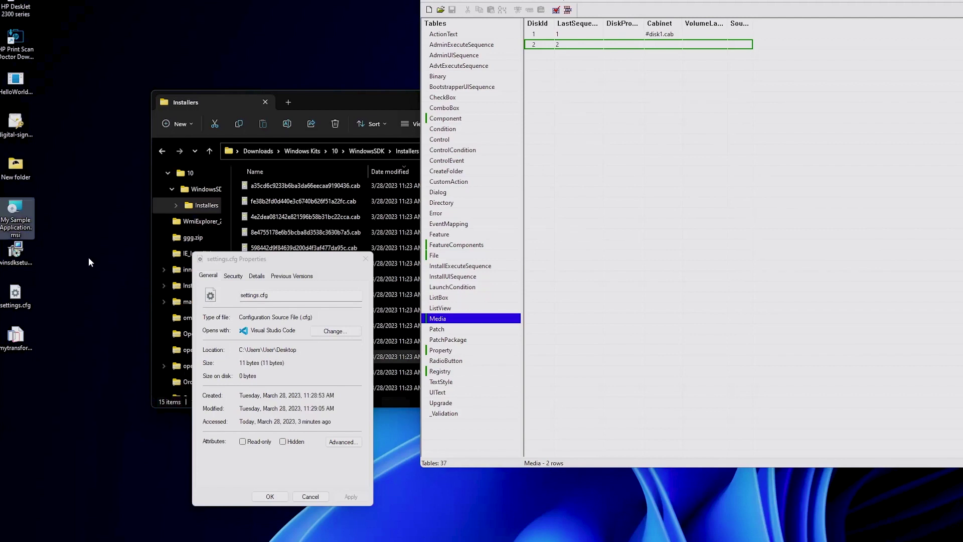
pyautogui.click(68, 318)
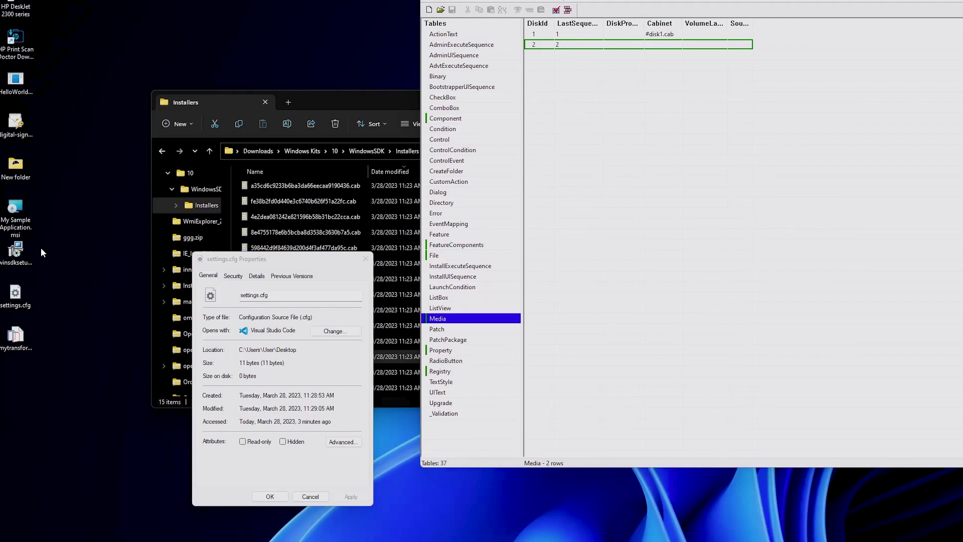
pyautogui.click(14, 309)
pyautogui.click(63, 359)
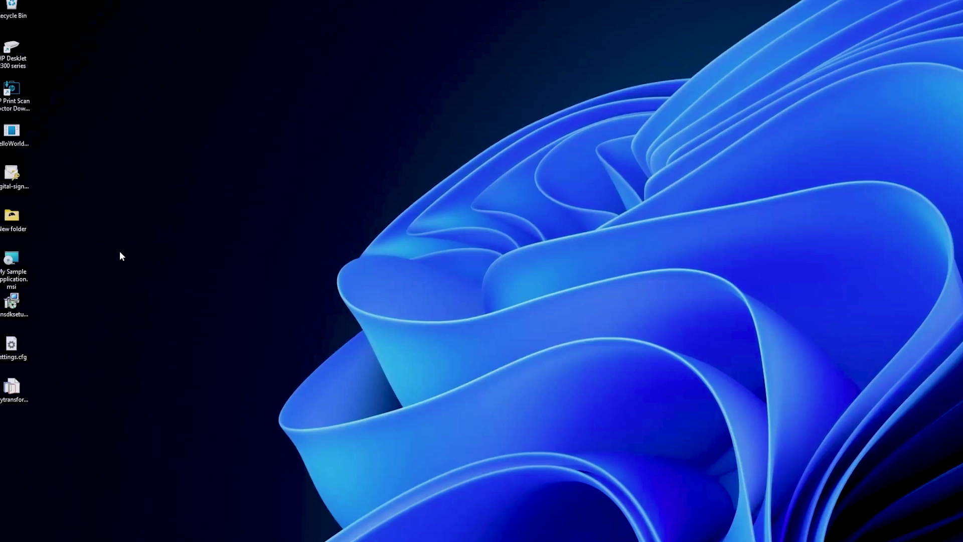
# Open My Sample Application.msi from the desktop with Advanced Installer
pyautogui.rightClick(23, 260)
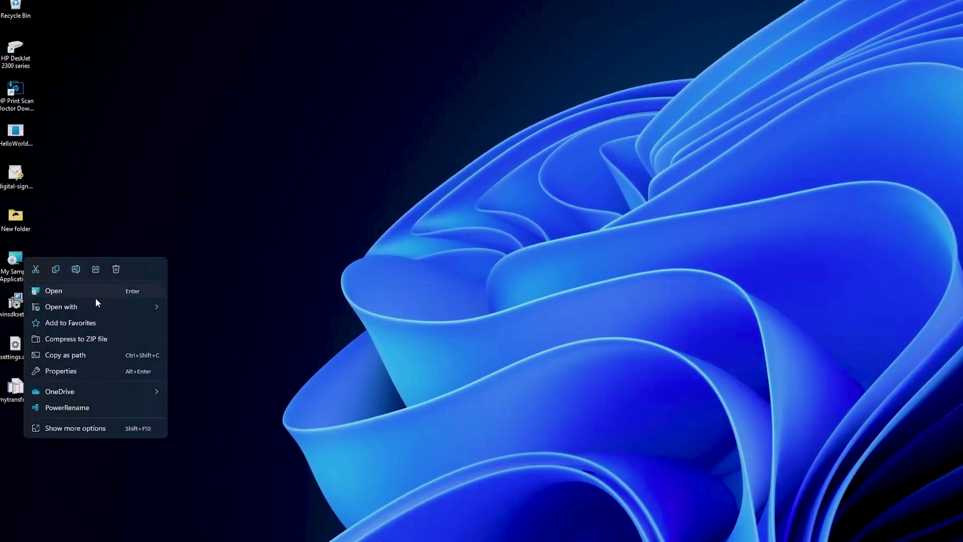
pyautogui.moveTo(98, 307)
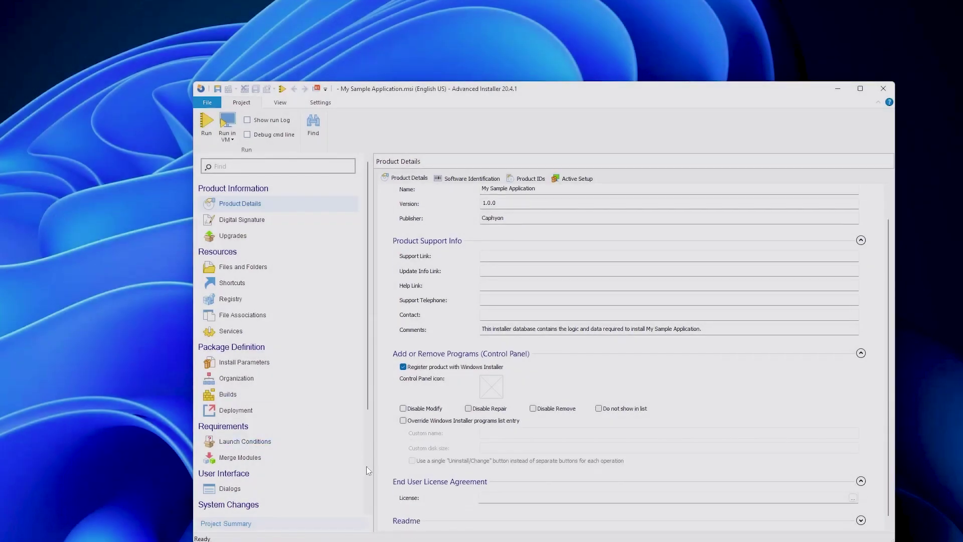
# Add a new property MyProperty with value MyValue in the package's Properties list
pyautogui.scroll(-3, 308, 432)
pyautogui.click(242, 476)
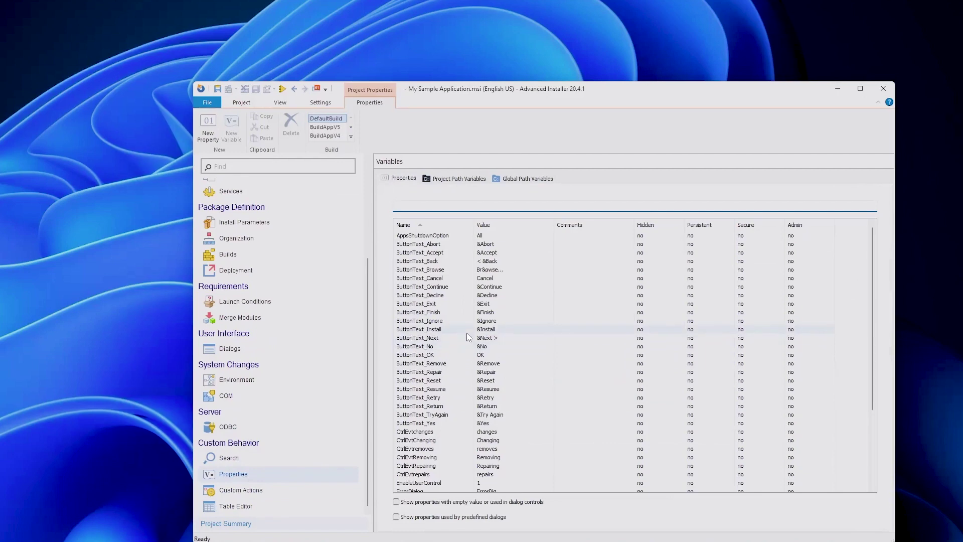
pyautogui.scroll(-4, 453, 312)
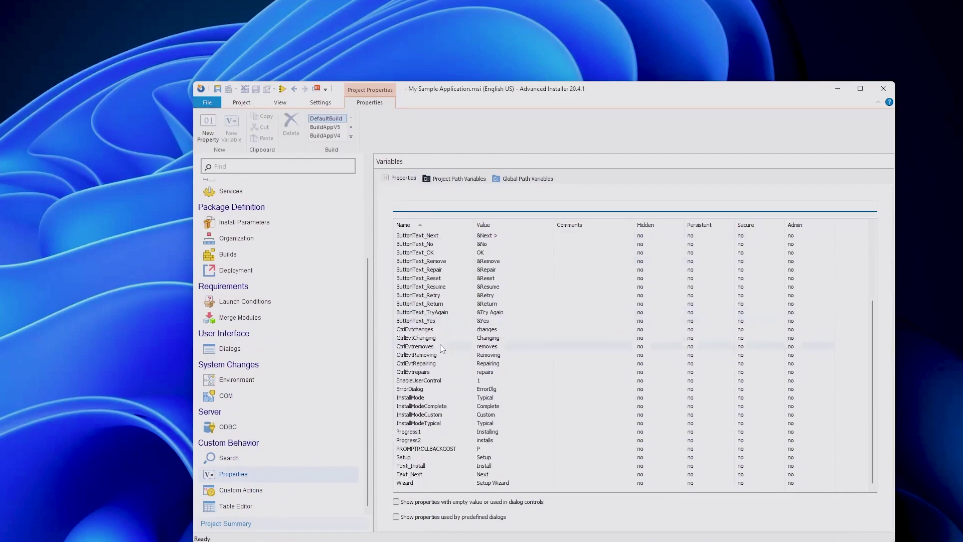
pyautogui.scroll(4, 426, 421)
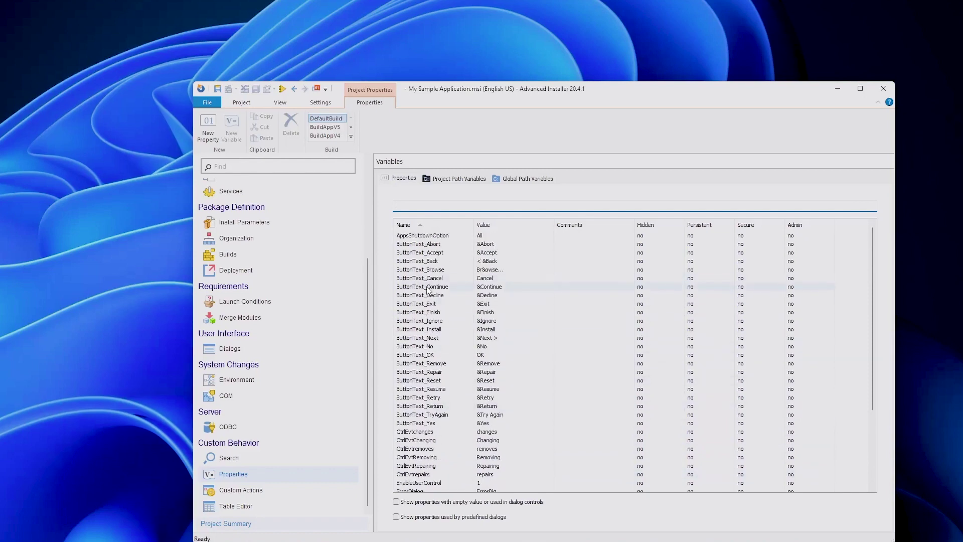
pyautogui.scroll(-3, 428, 291)
pyautogui.scroll(3, 460, 311)
pyautogui.rightClick(460, 288)
pyautogui.click(482, 291)
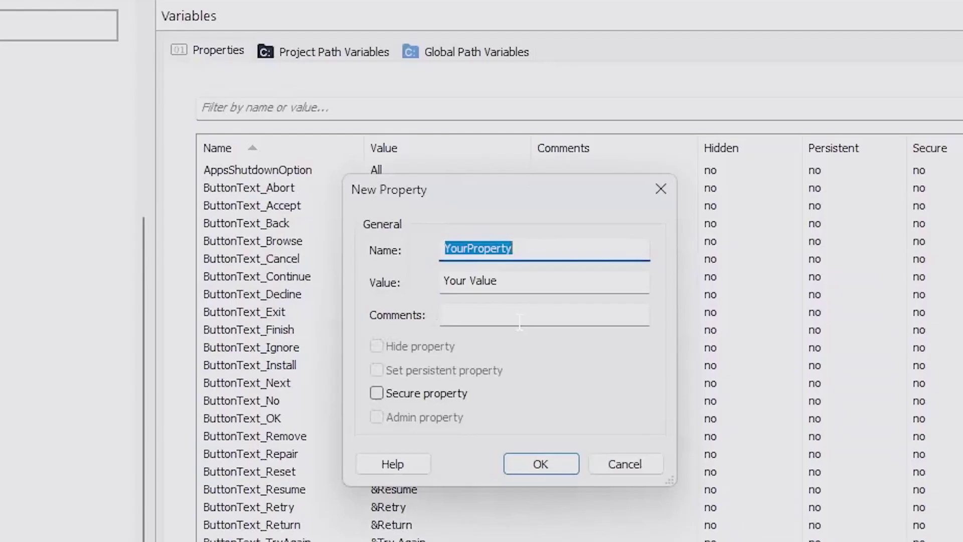
pyautogui.write('MyProp')
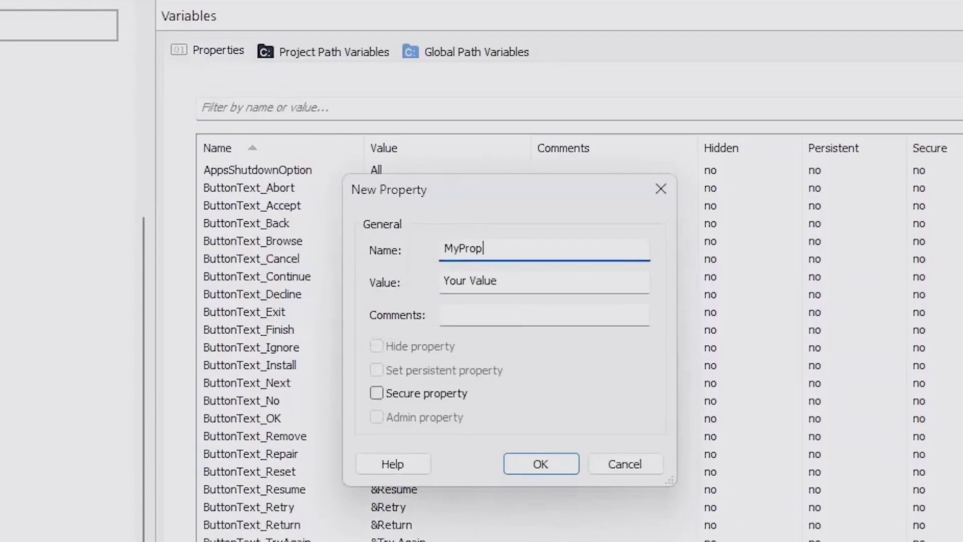
pyautogui.write('erty')
pyautogui.press('Tab')
pyautogui.write('MyV')
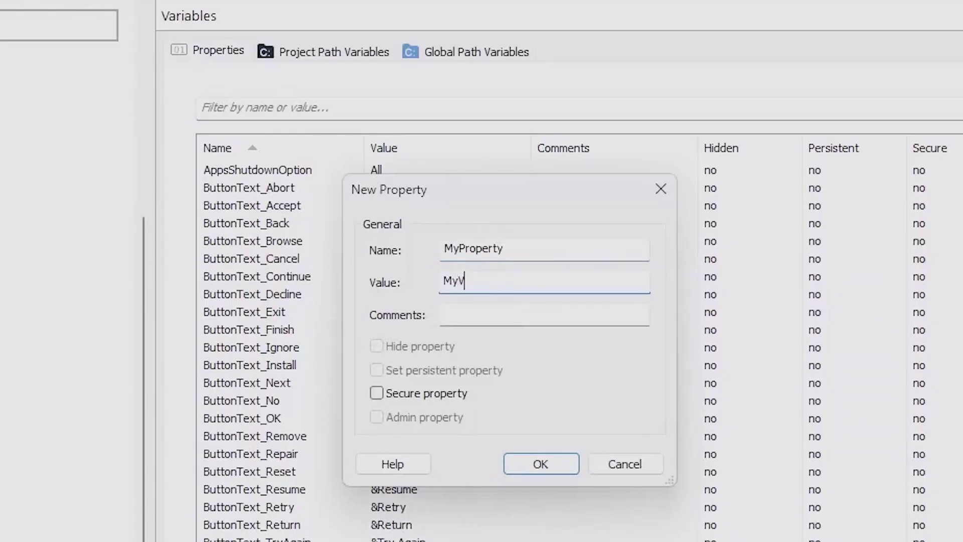
pyautogui.write('alue')
pyautogui.click(540, 463)
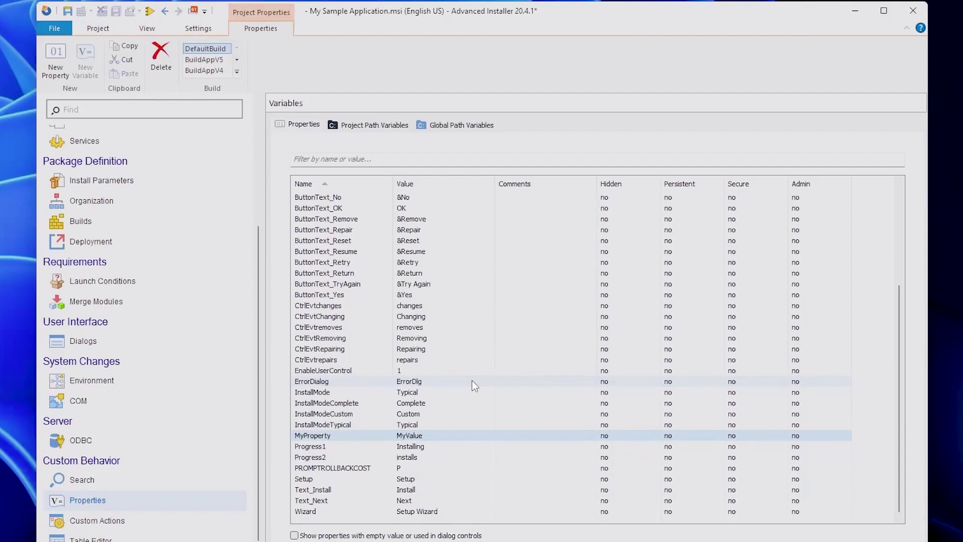
pyautogui.scroll(3, 165, 396)
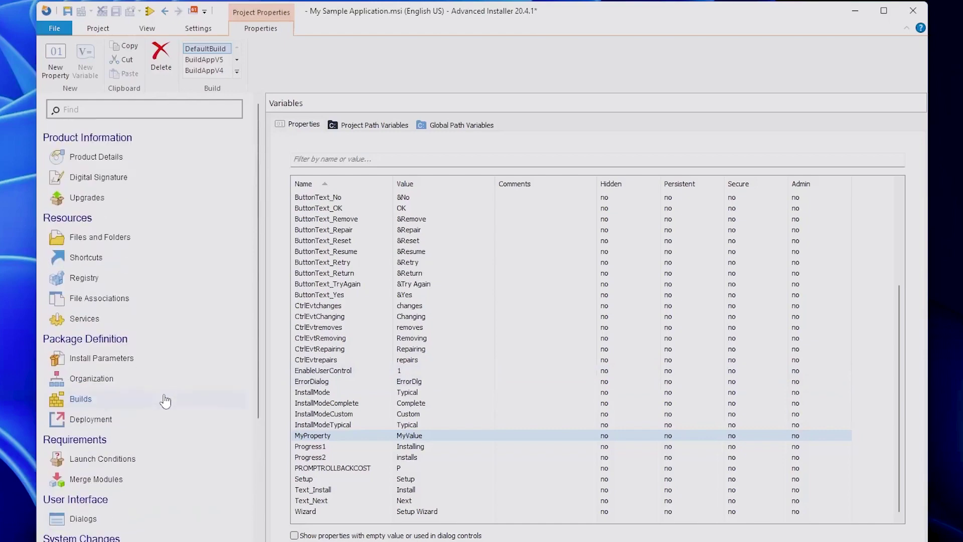
# Add a StopUpdates string value set to False under HKLM\Software\[Manufacturer]\[ProductName]
pyautogui.click(109, 279)
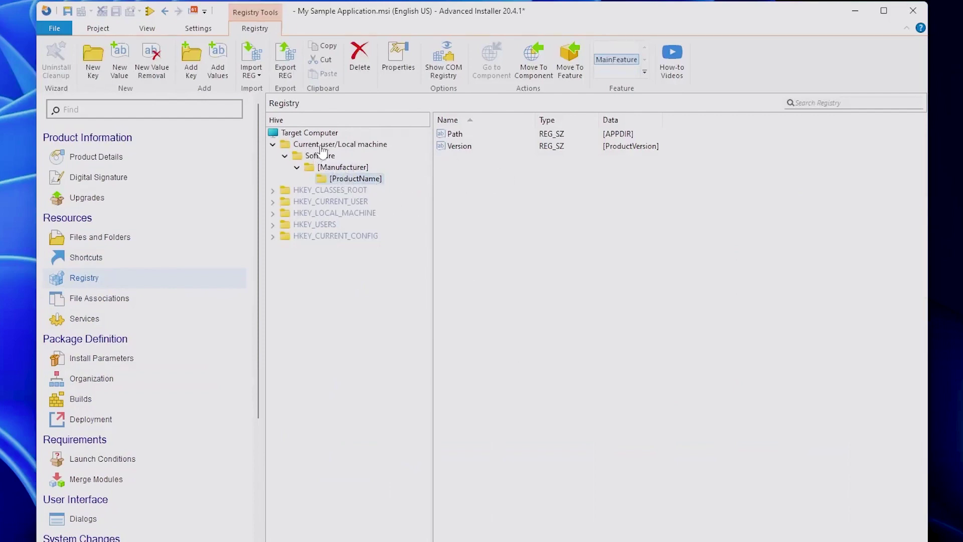
pyautogui.doubleClick(350, 216)
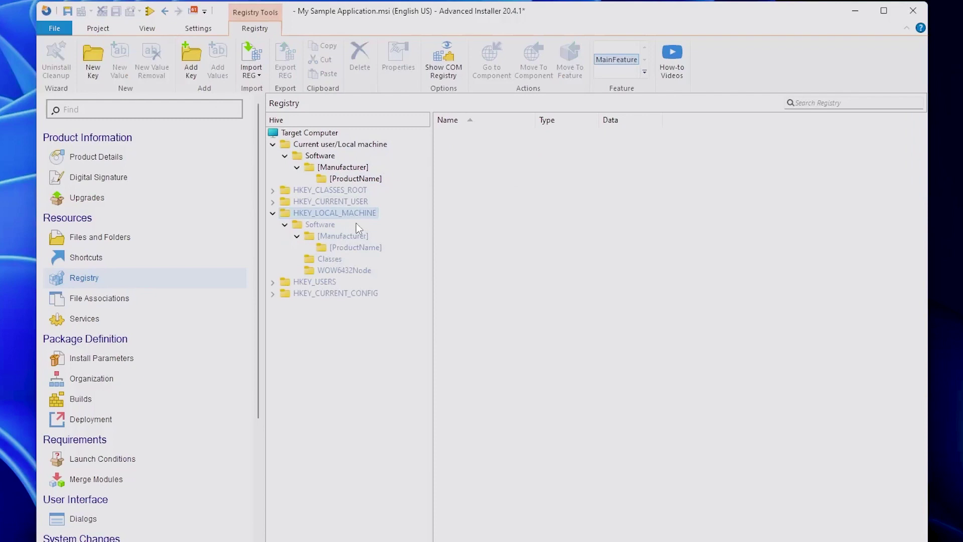
pyautogui.click(352, 247)
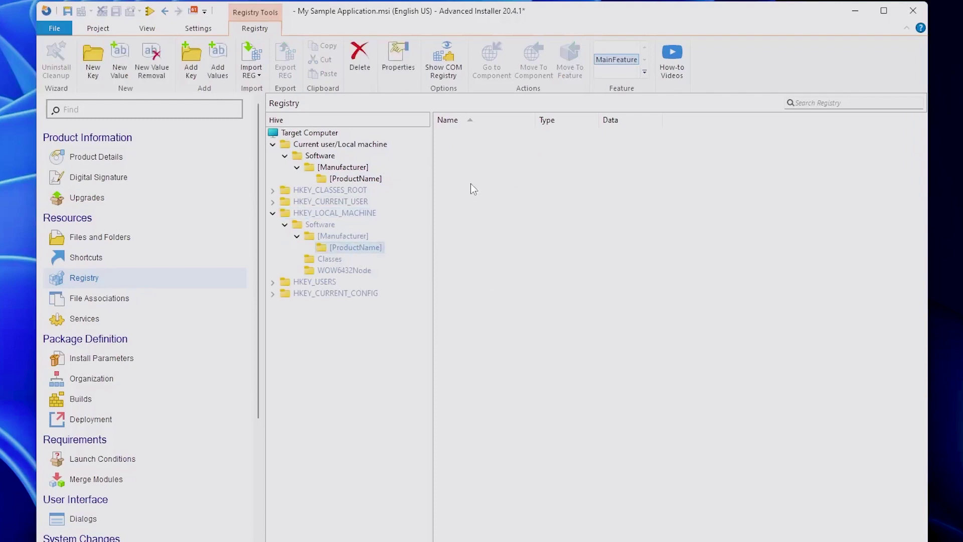
pyautogui.rightClick(474, 202)
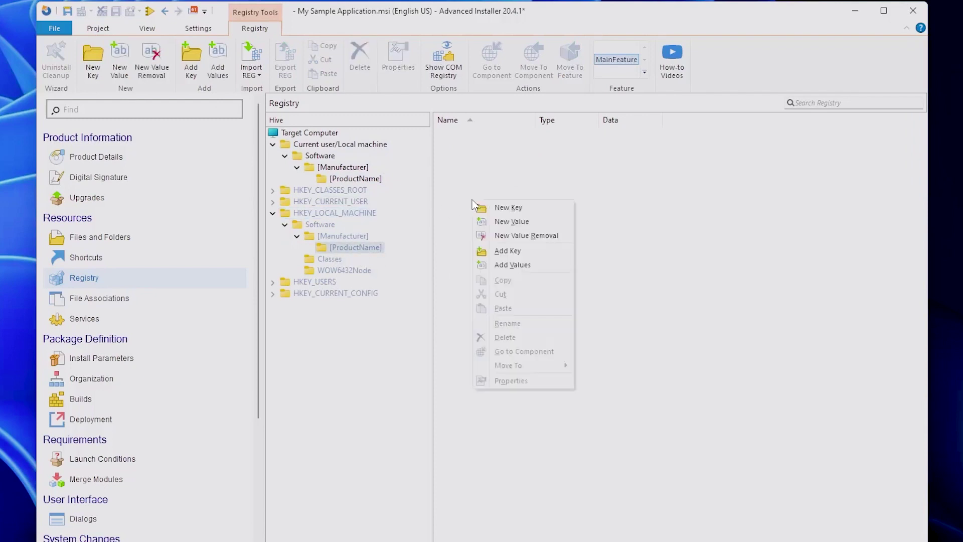
pyautogui.click(525, 223)
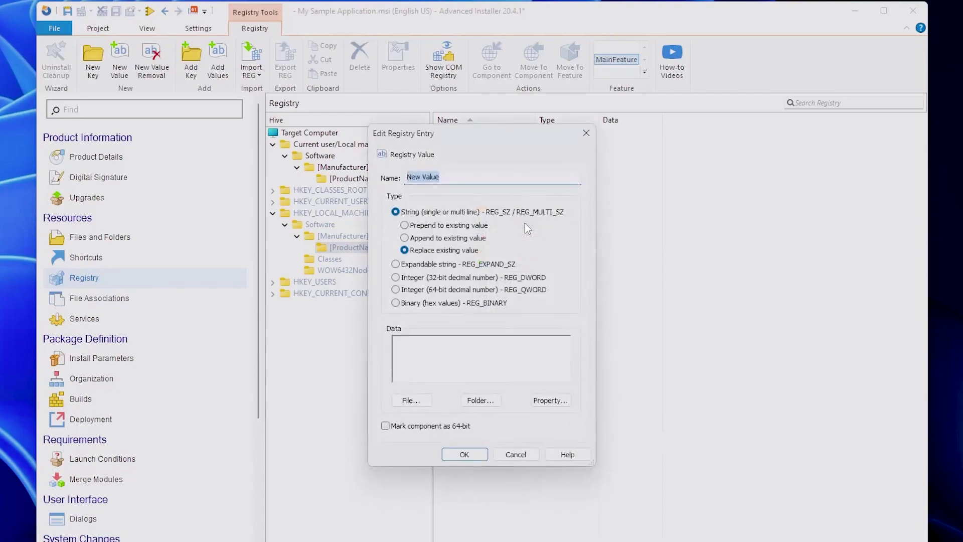
pyautogui.write('StopUpdates')
pyautogui.click(440, 368)
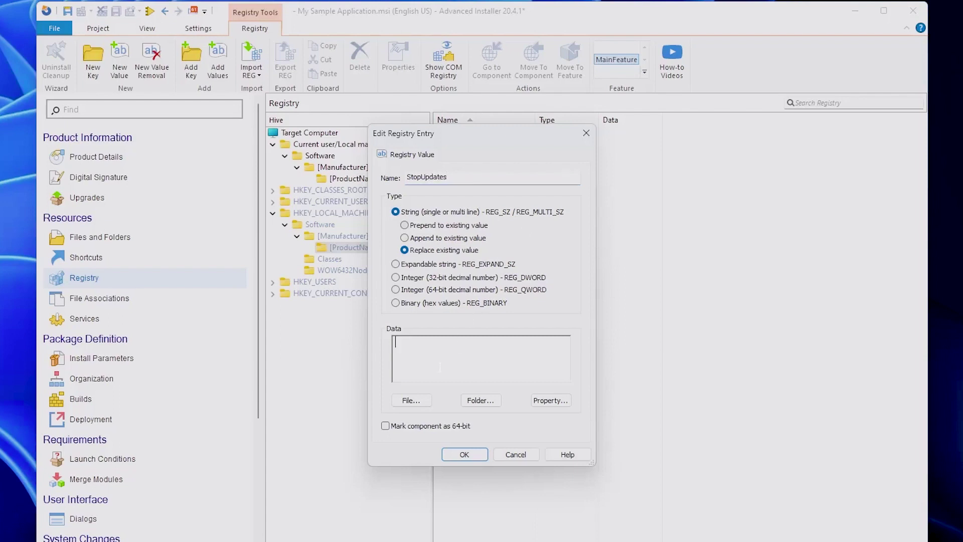
pyautogui.write('False')
pyautogui.click(465, 454)
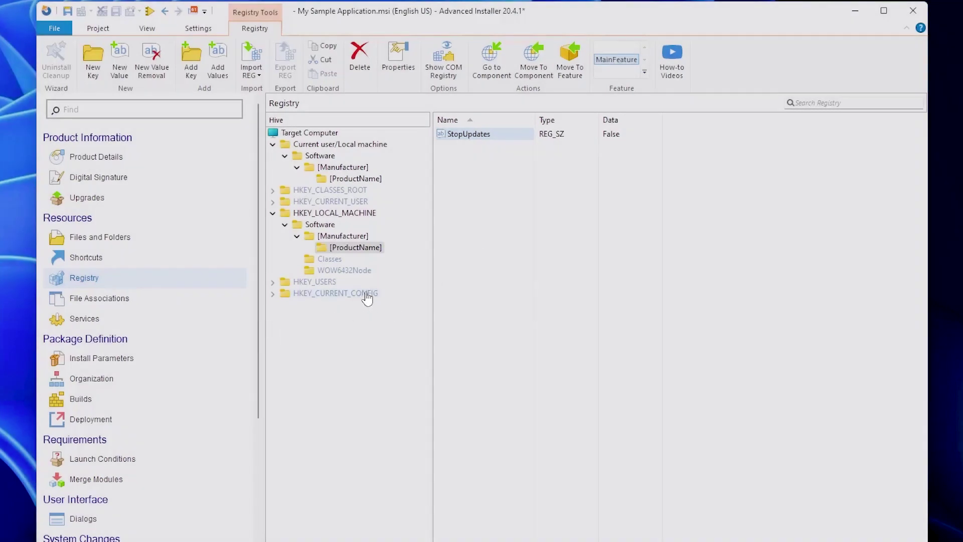
# Drag settings.cfg from the desktop into the Application Folder and save the project
pyautogui.click(129, 236)
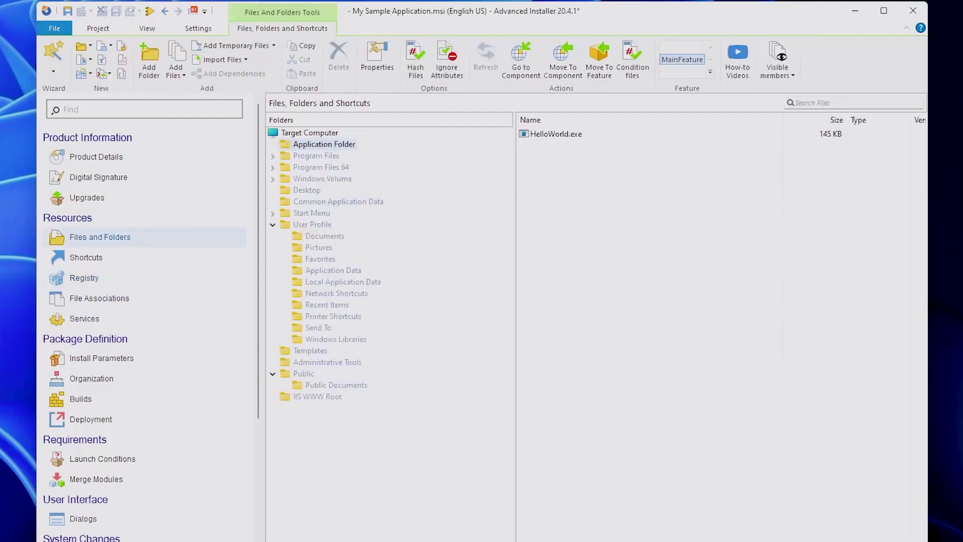
pyautogui.moveTo(458, 369); pyautogui.dragTo(669, 342)
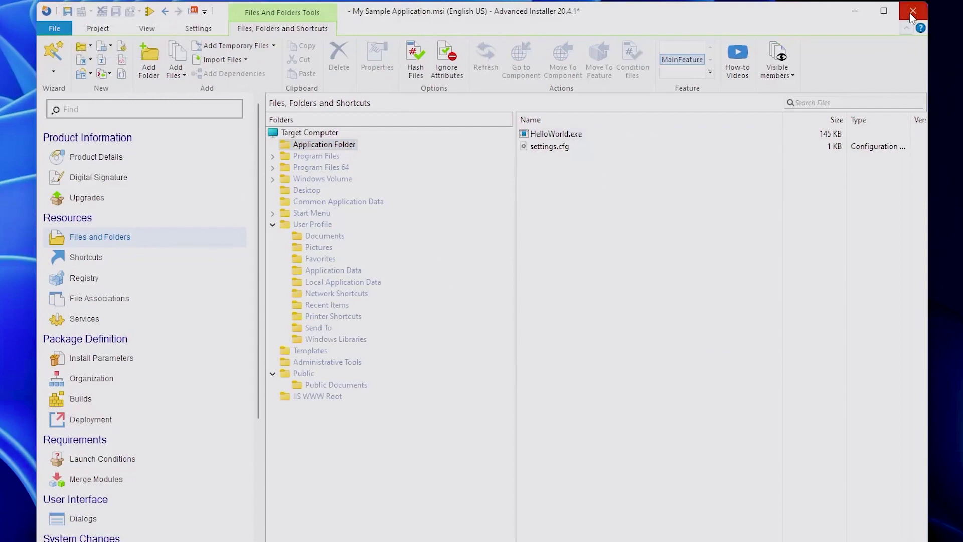
pyautogui.click(68, 15)
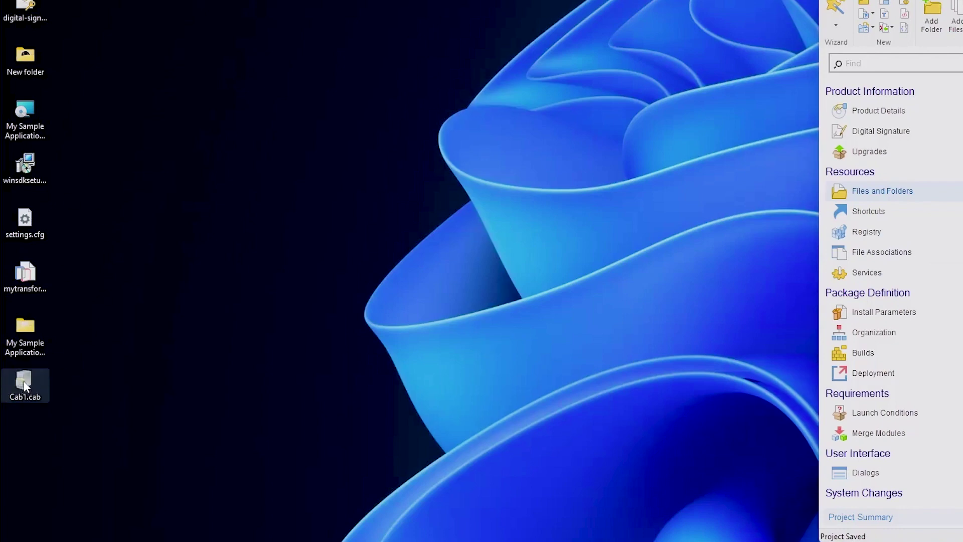
pyautogui.doubleClick(18, 344)
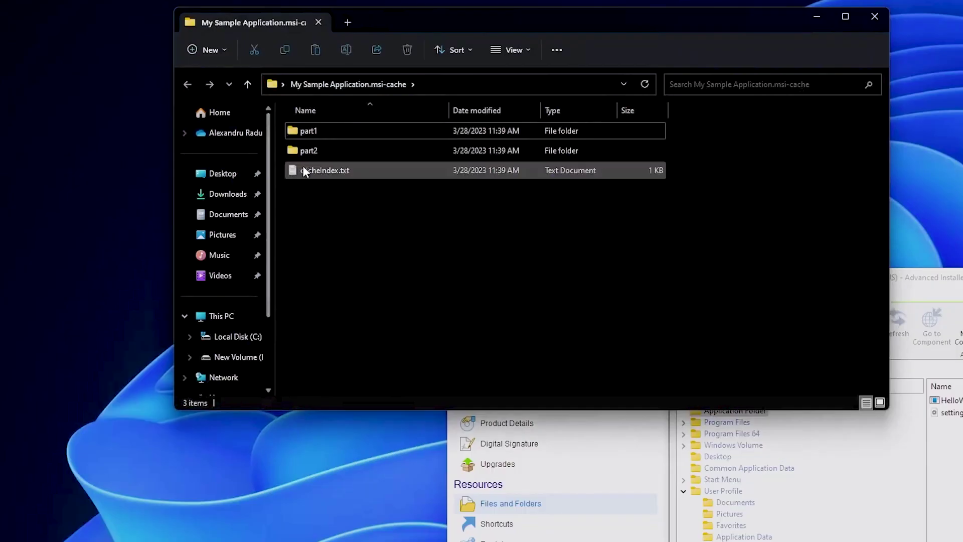
pyautogui.click(395, 88)
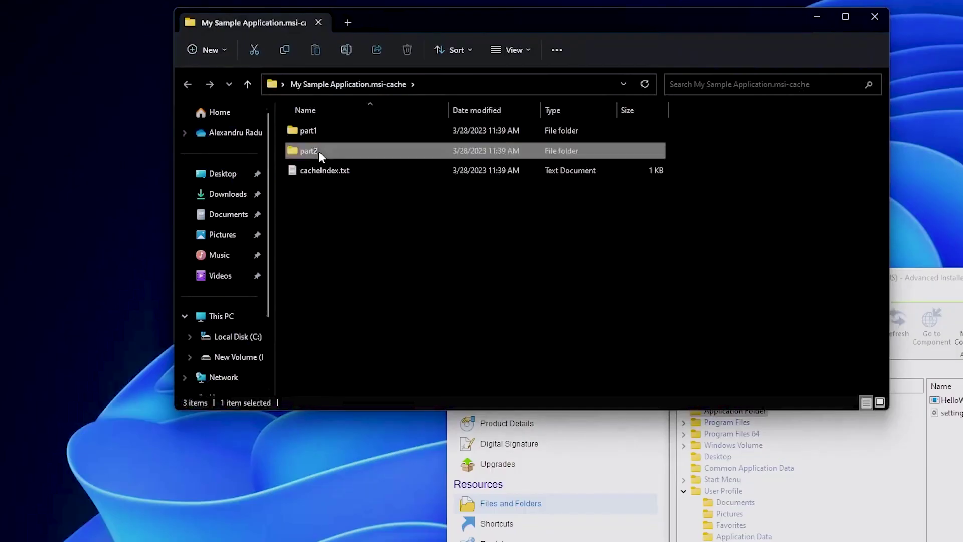